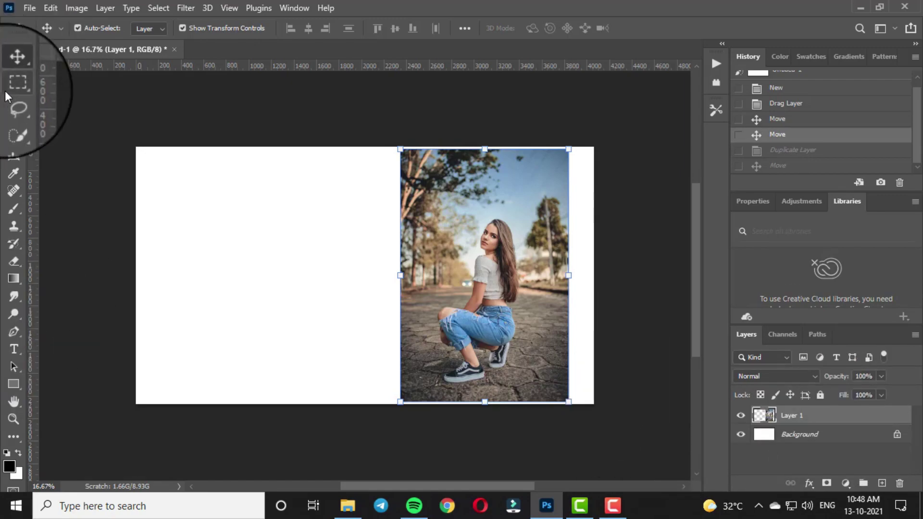
Step: Add a line of point text on the blank area beside the photo and increase its font size
{"action": "left_click", "coordinate": [13, 349]}
{"action": "left_click", "coordinate": [186, 258]}
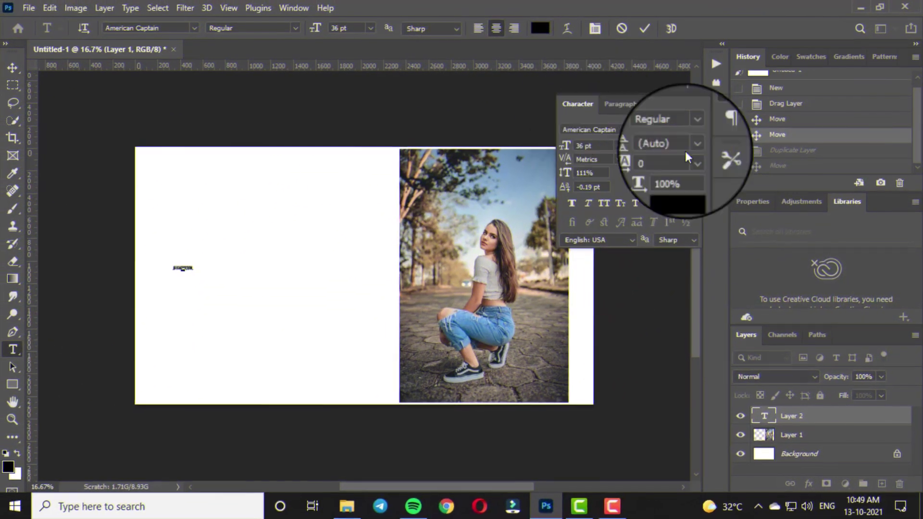
{"action": "key", "text": "ctrl+a"}
{"action": "mouse_move", "coordinate": [567, 146]}
{"action": "left_mouse_down"}
{"action": "mouse_move", "coordinate": [601, 155]}
{"action": "mouse_move", "coordinate": [567, 153]}
{"action": "mouse_move", "coordinate": [580, 153]}
{"action": "left_mouse_up"}
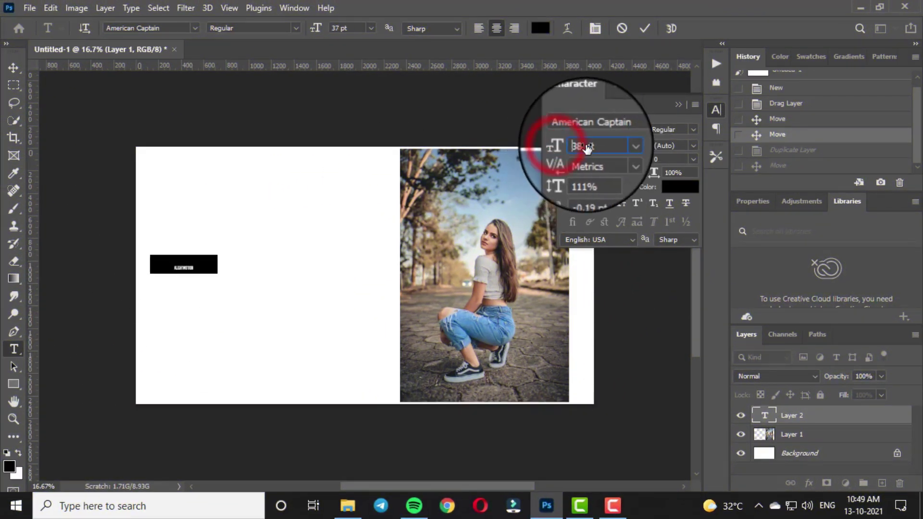
{"action": "left_click", "coordinate": [619, 146]}
{"action": "left_click", "coordinate": [605, 320]}
Step: Reposition the text beside the photo, scale it to about 124 pt and change its wording to TECH VRA
{"action": "left_click", "coordinate": [13, 67]}
{"action": "left_click_drag", "start_coordinate": [190, 264], "coordinate": [243, 270]}
{"action": "left_click_drag", "start_coordinate": [302, 248], "coordinate": [397, 224]}
{"action": "left_click_drag", "start_coordinate": [346, 262], "coordinate": [325, 262]}
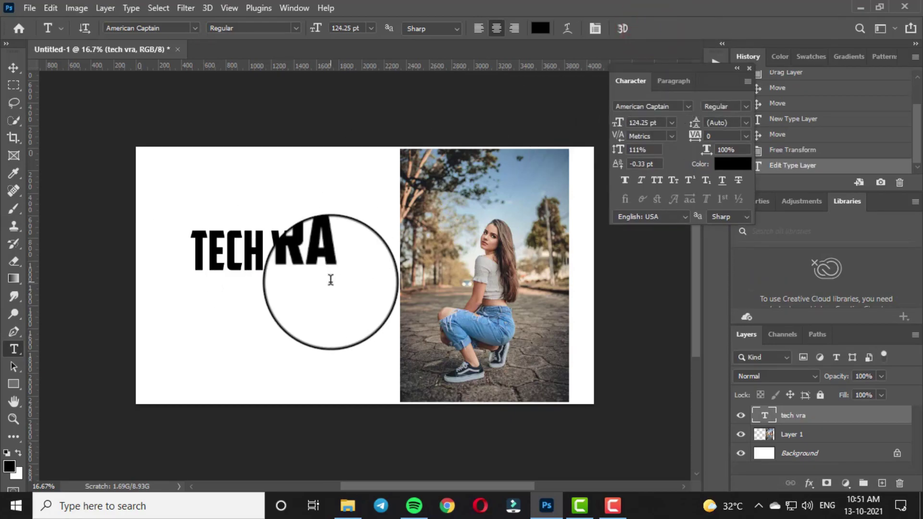
{"action": "key", "text": "v"}
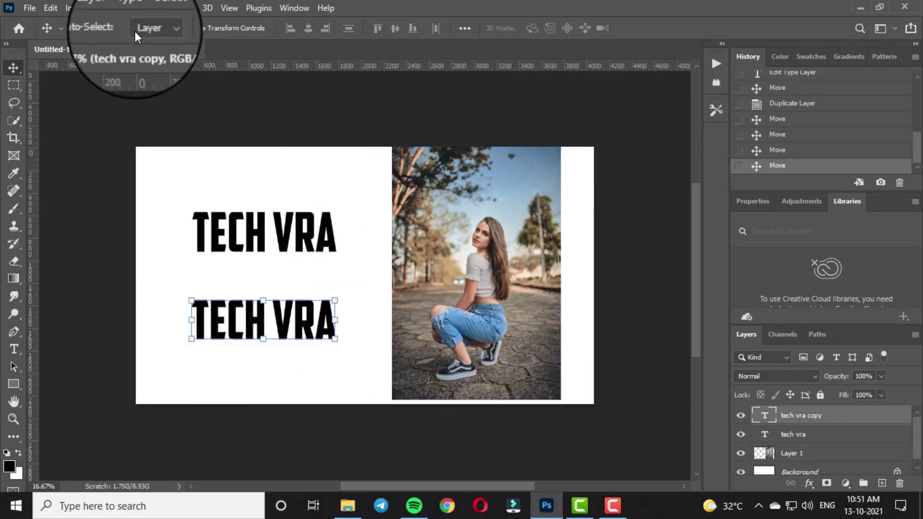
Step: Bring the two TECH VRA texts closer together and shift the photo slightly to the right
{"action": "left_click_drag", "start_coordinate": [302, 322], "coordinate": [303, 321]}
{"action": "left_click_drag", "start_coordinate": [284, 233], "coordinate": [290, 234]}
{"action": "double_click", "coordinate": [290, 234]}
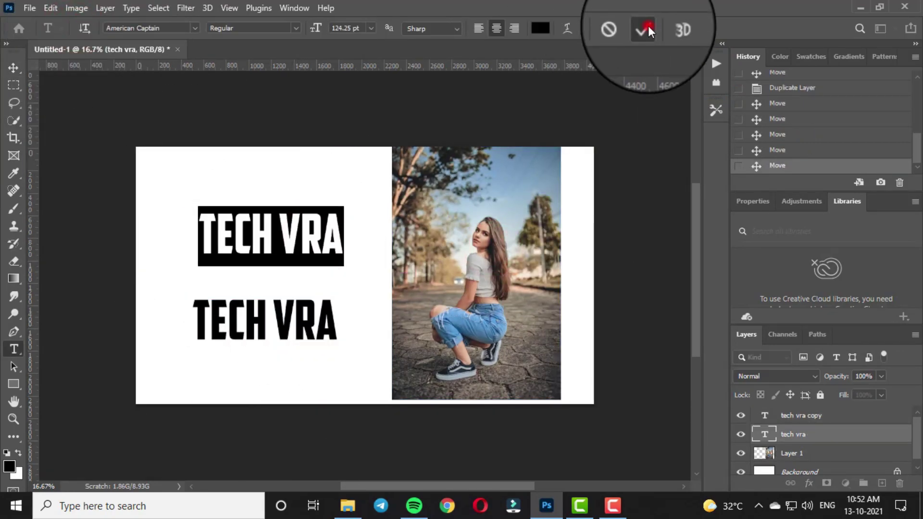
{"action": "left_click", "coordinate": [645, 29]}
{"action": "left_click_drag", "start_coordinate": [423, 298], "coordinate": [439, 300]}
{"action": "left_click", "coordinate": [239, 236]}
{"action": "left_click_drag", "start_coordinate": [298, 329], "coordinate": [299, 306]}
Step: Delete the upper TECH VRA text and undo the deletion
{"action": "left_click", "coordinate": [289, 238]}
{"action": "key", "text": "Delete"}
{"action": "key", "text": "ctrl+z"}
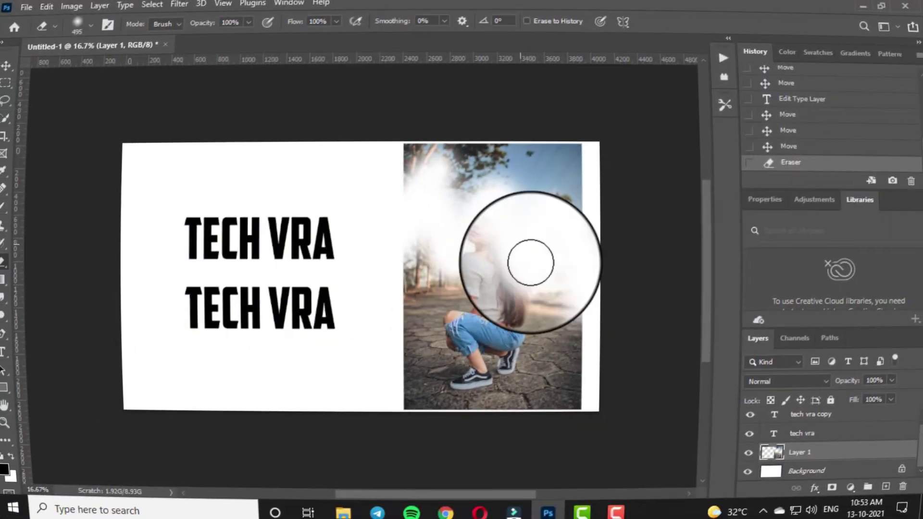
Step: Step back through the document history to undo the eraser strokes on the photo
{"action": "right_click", "coordinate": [525, 250]}
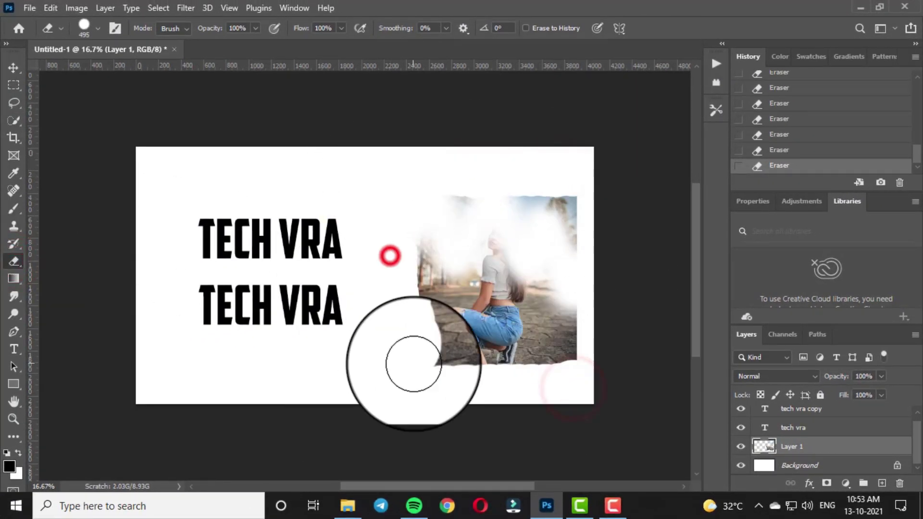
{"action": "left_click", "coordinate": [780, 121]}
{"action": "key", "text": "ctrl+z"}
Step: Set the eraser brush's hardness to 0%
{"action": "right_click", "coordinate": [454, 206]}
{"action": "left_click", "coordinate": [567, 268]}
{"action": "type", "text": "0"}
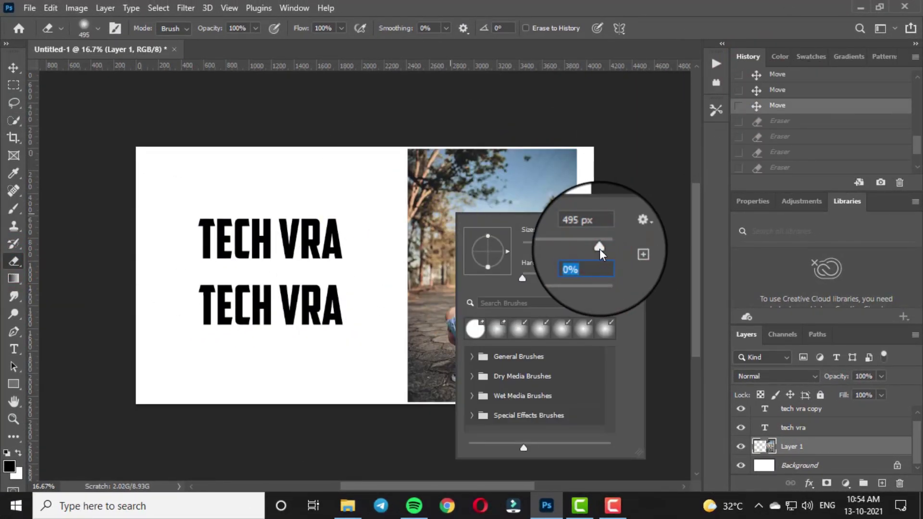
{"action": "key", "text": "Return"}
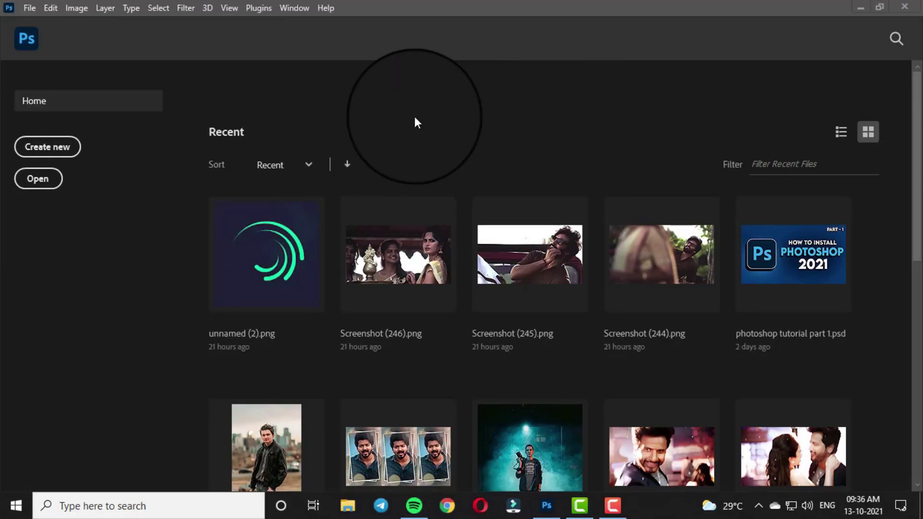
Step: Start a new document and name it Basic 1
{"action": "left_click", "coordinate": [30, 7]}
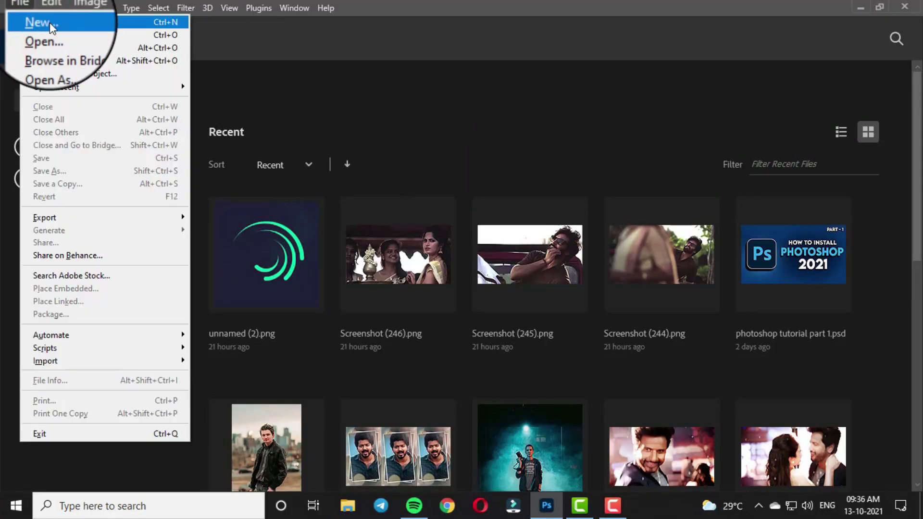
{"action": "left_click", "coordinate": [90, 24]}
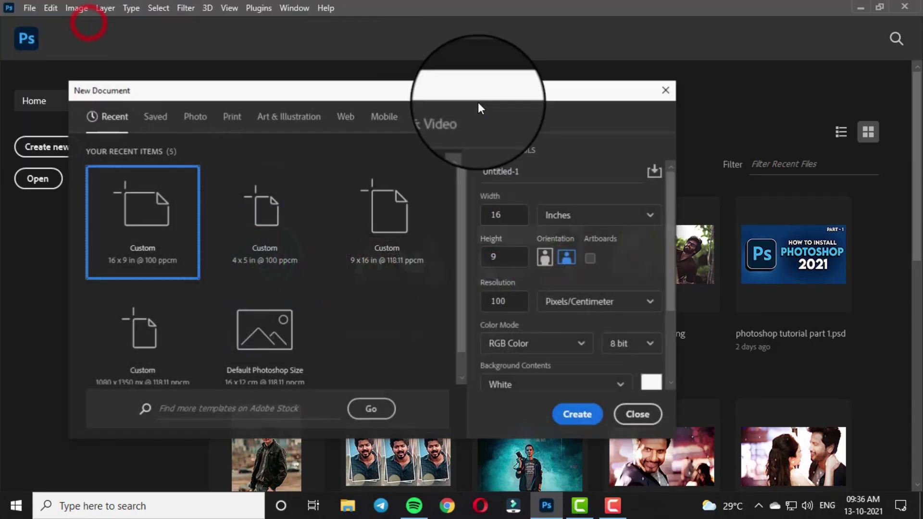
{"action": "left_click_drag", "start_coordinate": [546, 100], "coordinate": [547, 100]}
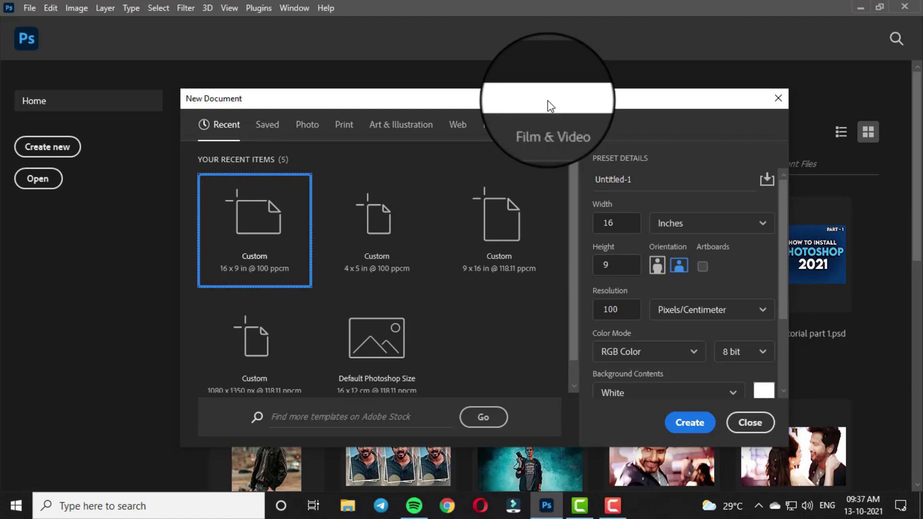
{"action": "left_click", "coordinate": [685, 225]}
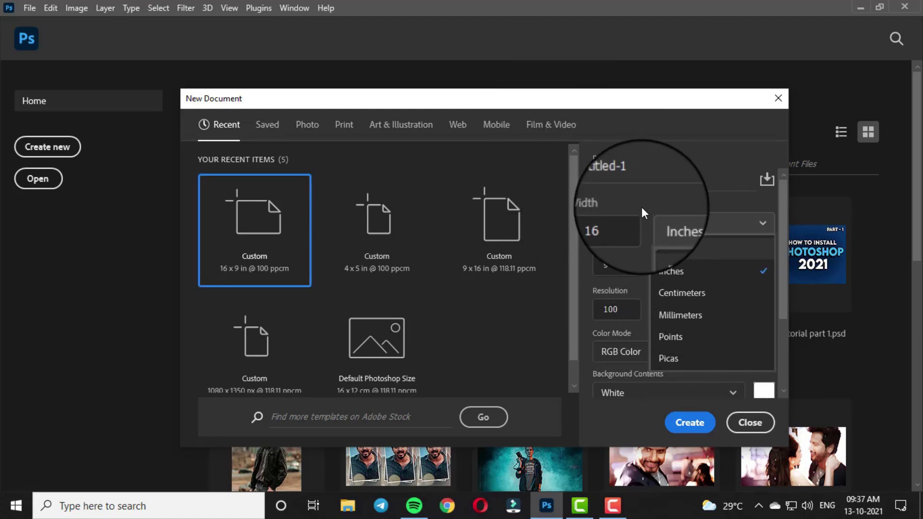
{"action": "left_click", "coordinate": [644, 212]}
{"action": "left_click", "coordinate": [655, 181]}
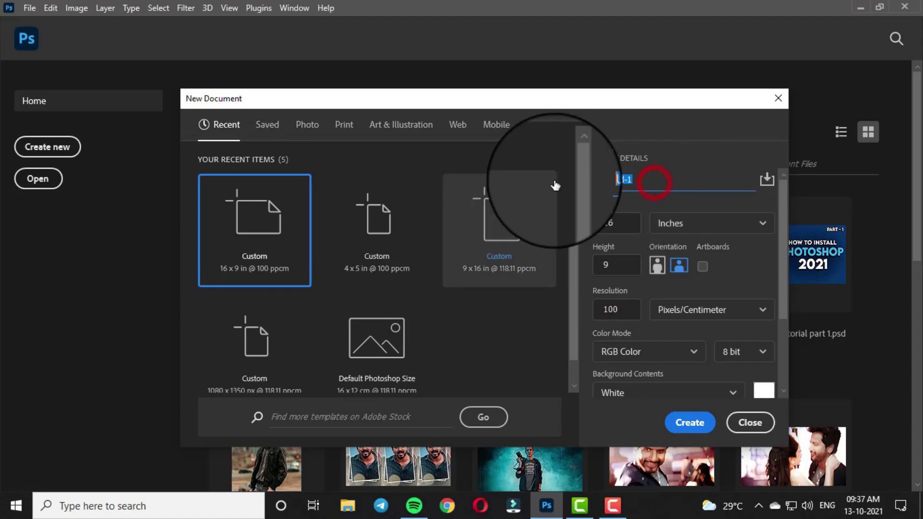
{"action": "type", "text": "Basic 1"}
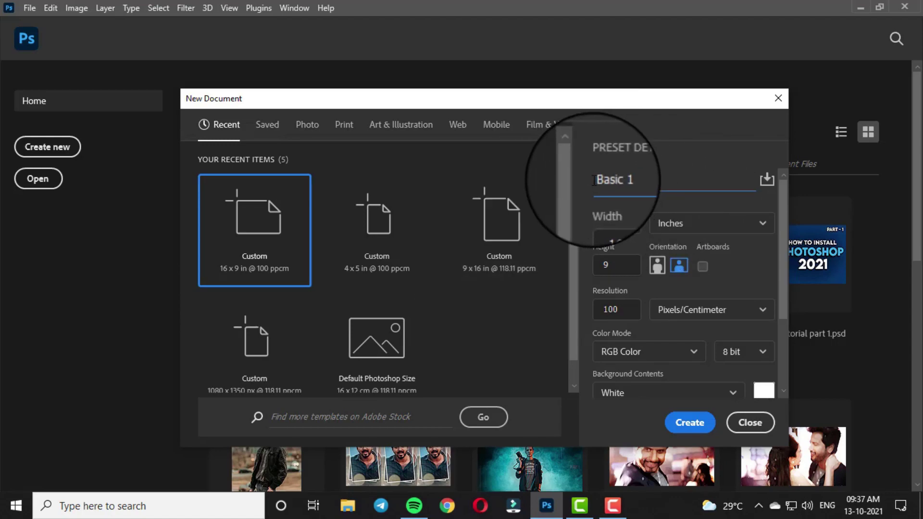
{"action": "left_click_drag", "start_coordinate": [575, 179], "coordinate": [637, 182]}
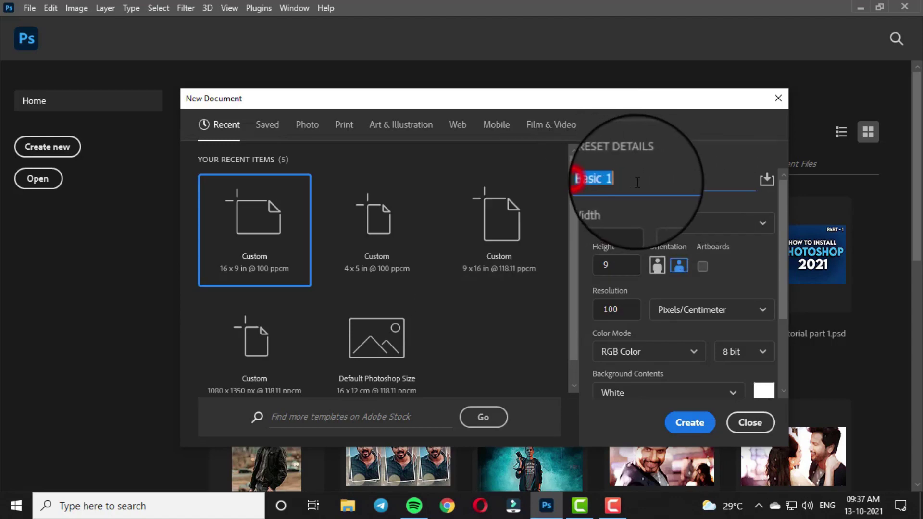
Step: Review the new document's width and height and set its resolution to 300 pixels per centimeter
{"action": "double_click", "coordinate": [627, 223]}
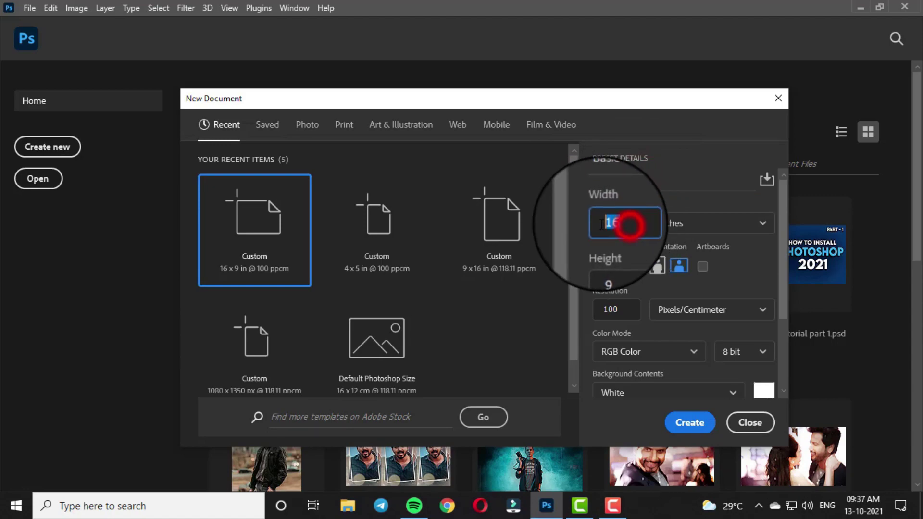
{"action": "double_click", "coordinate": [618, 269]}
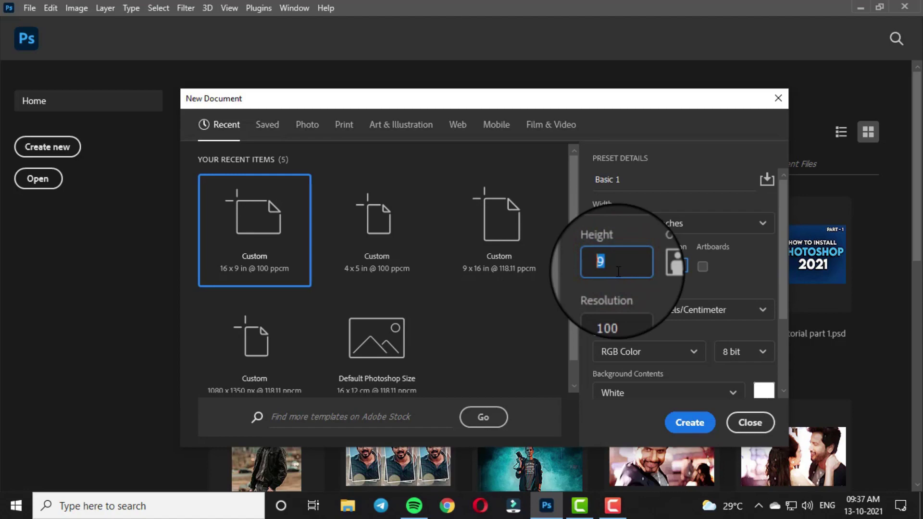
{"action": "left_click_drag", "start_coordinate": [623, 309], "coordinate": [580, 313]}
{"action": "left_click", "coordinate": [626, 314]}
{"action": "type", "text": "300"}
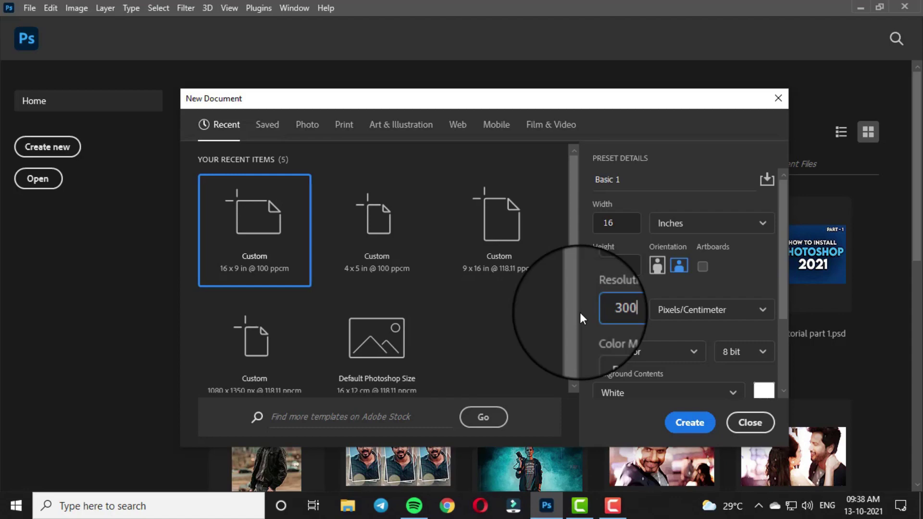
Step: Examine the blank document presets offered for print, photo, art and illustration, web and mobile
{"action": "left_click", "coordinate": [345, 127]}
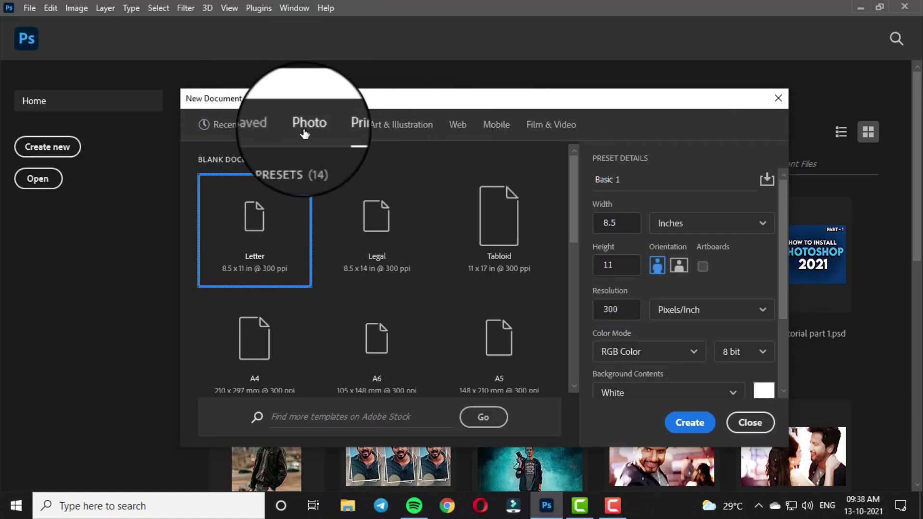
{"action": "scroll", "coordinate": [433, 202], "scroll_direction": "down", "scroll_amount": 3}
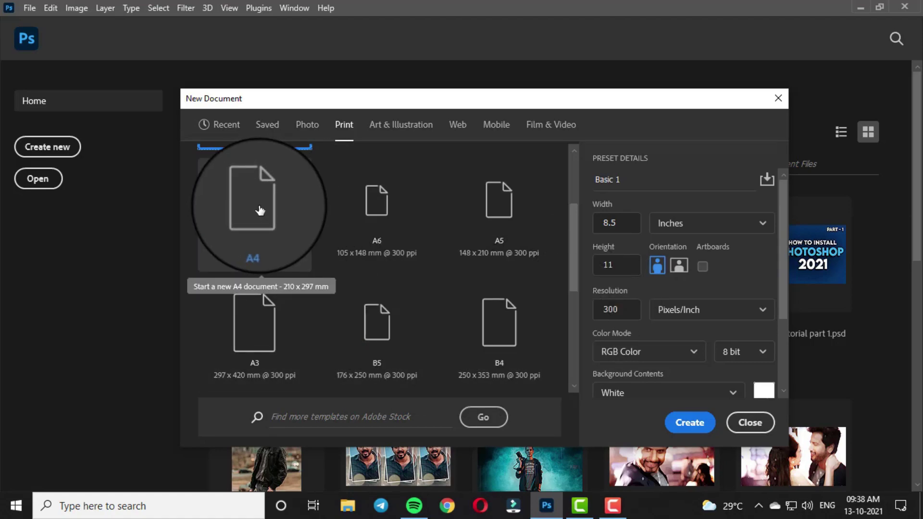
{"action": "left_click", "coordinate": [307, 126]}
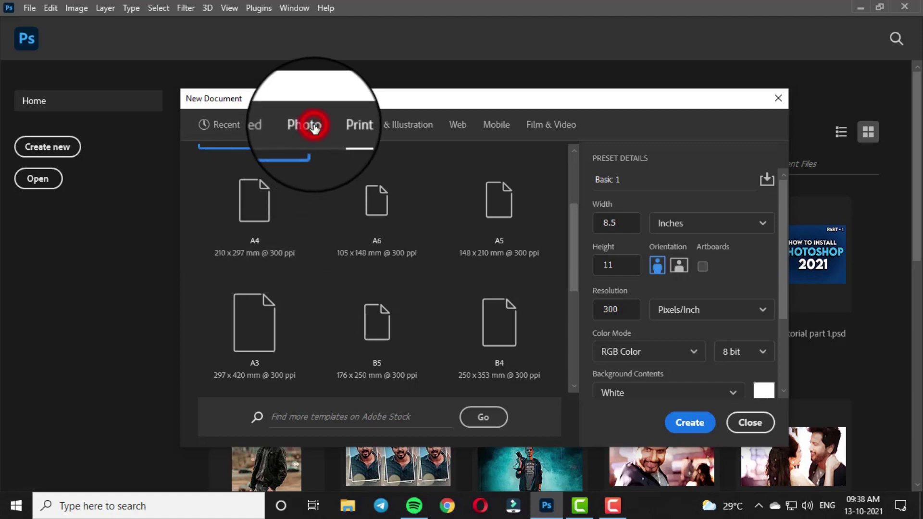
{"action": "scroll", "coordinate": [447, 319], "scroll_direction": "down", "scroll_amount": 3}
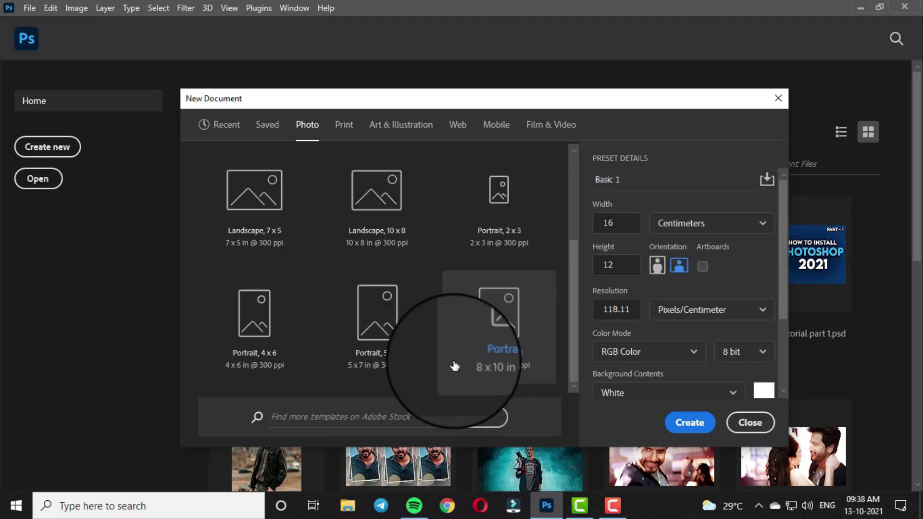
{"action": "scroll", "coordinate": [506, 310], "scroll_direction": "up", "scroll_amount": 3}
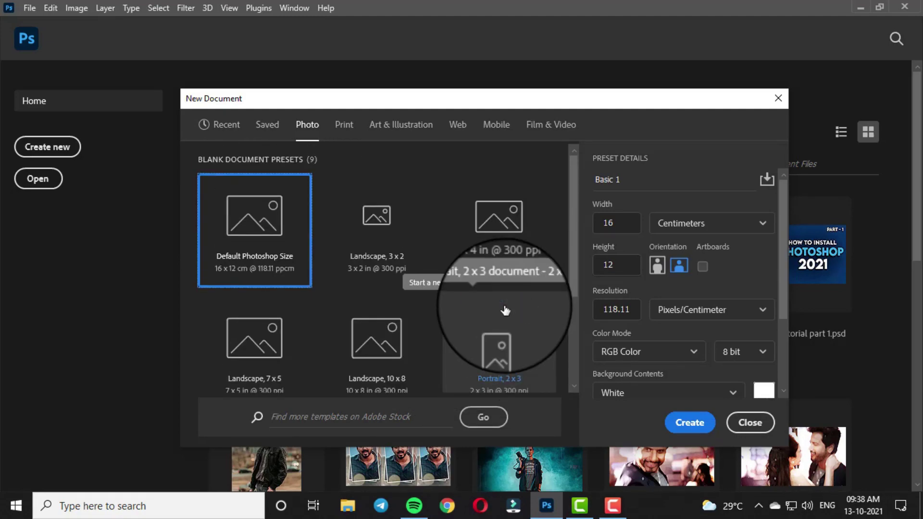
{"action": "left_click", "coordinate": [401, 125]}
{"action": "left_click", "coordinate": [458, 125]}
{"action": "left_click", "coordinate": [495, 126]}
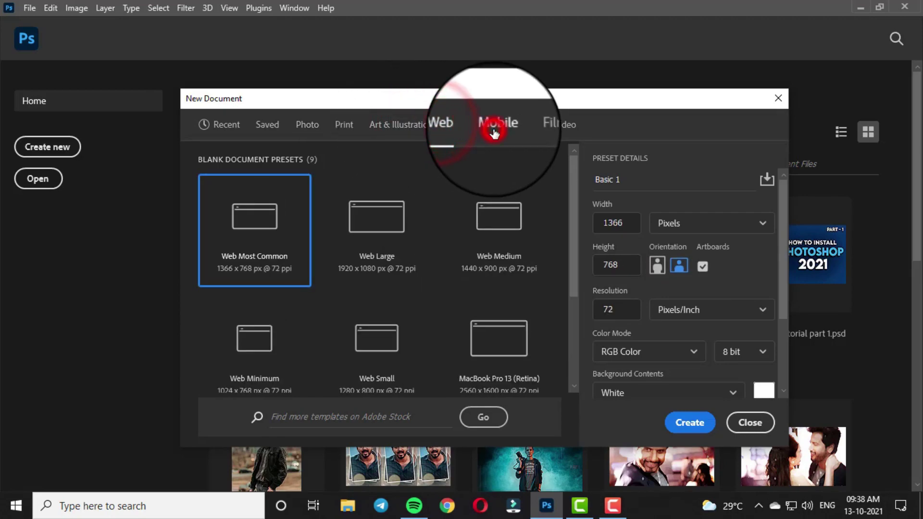
{"action": "scroll", "coordinate": [316, 240], "scroll_direction": "down", "scroll_amount": 10}
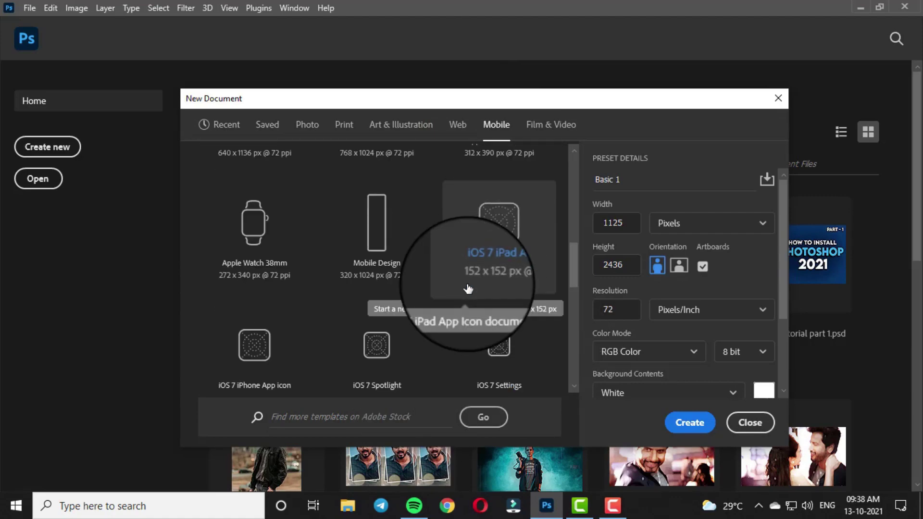
{"action": "scroll", "coordinate": [468, 288], "scroll_direction": "down", "scroll_amount": 6}
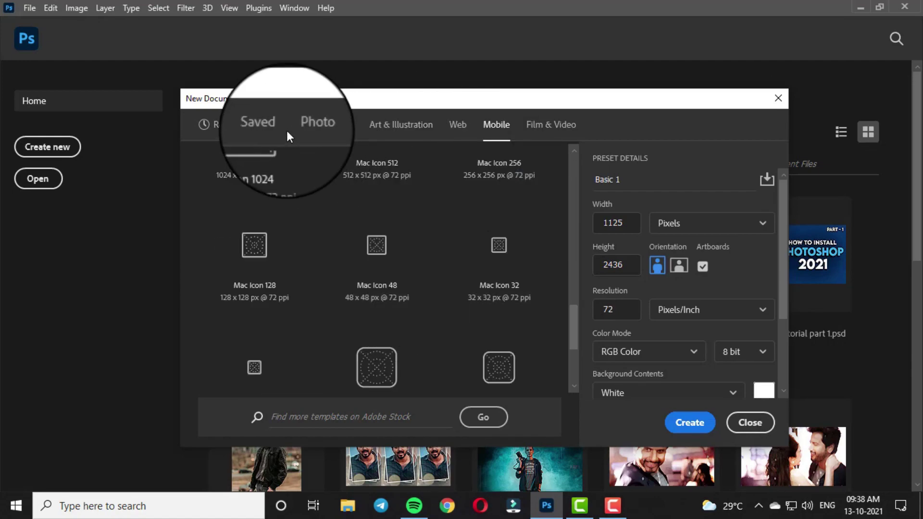
Step: Create the document from the recent custom 16 x 9 in preset at 100 pixels per centimeter
{"action": "left_click", "coordinate": [220, 124]}
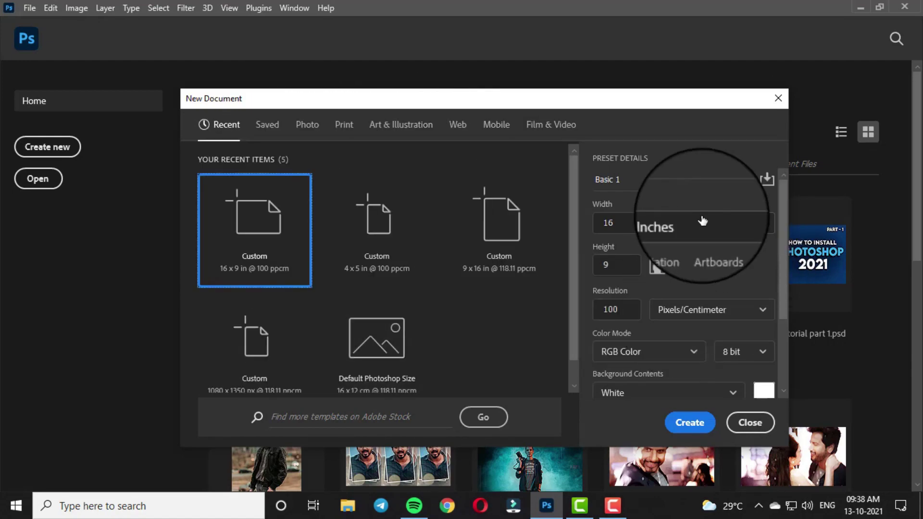
{"action": "left_click", "coordinate": [703, 429]}
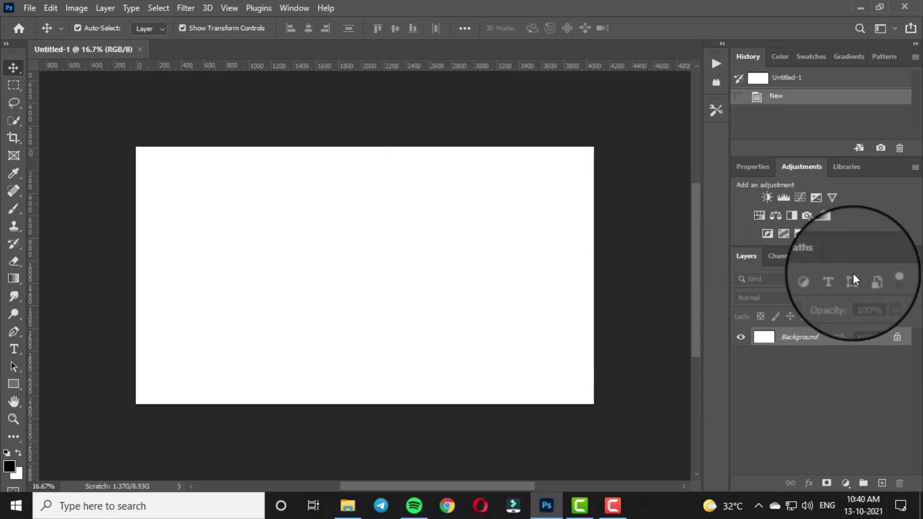
Step: Look through the adjustments, libraries, color and swatches, and return to the document history and layers
{"action": "left_click", "coordinate": [769, 168]}
{"action": "left_click", "coordinate": [795, 167]}
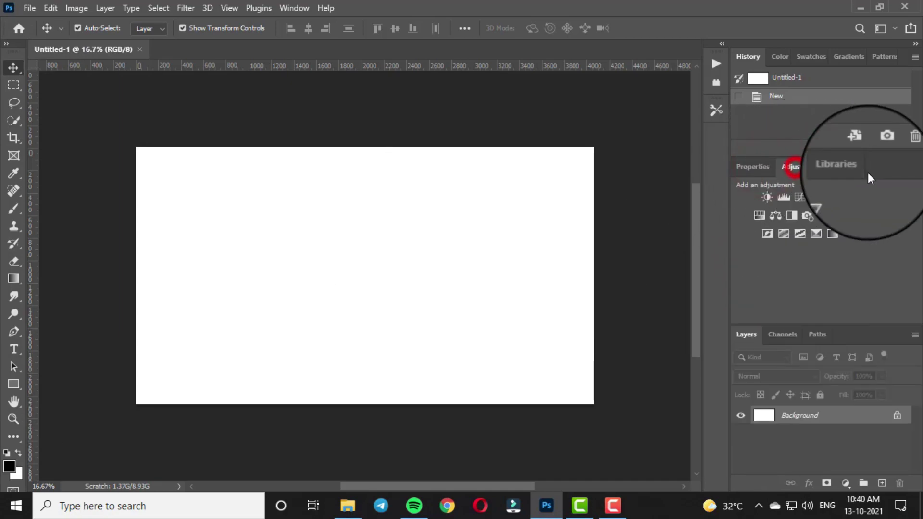
{"action": "left_click", "coordinate": [861, 172]}
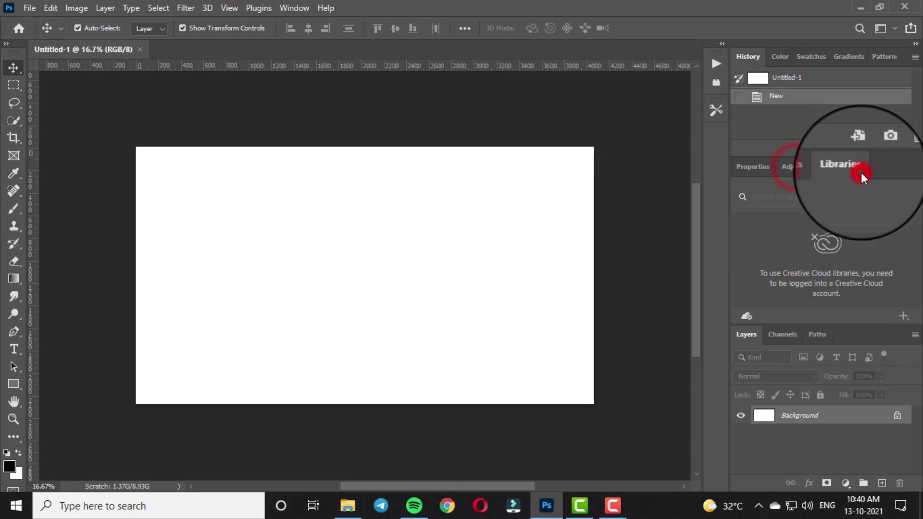
{"action": "left_click", "coordinate": [752, 57]}
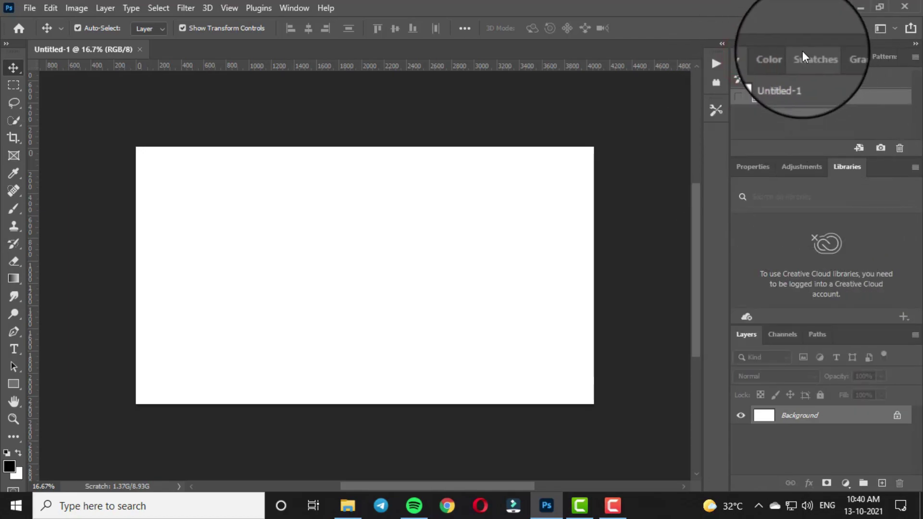
{"action": "left_click", "coordinate": [787, 52]}
{"action": "left_click", "coordinate": [808, 56]}
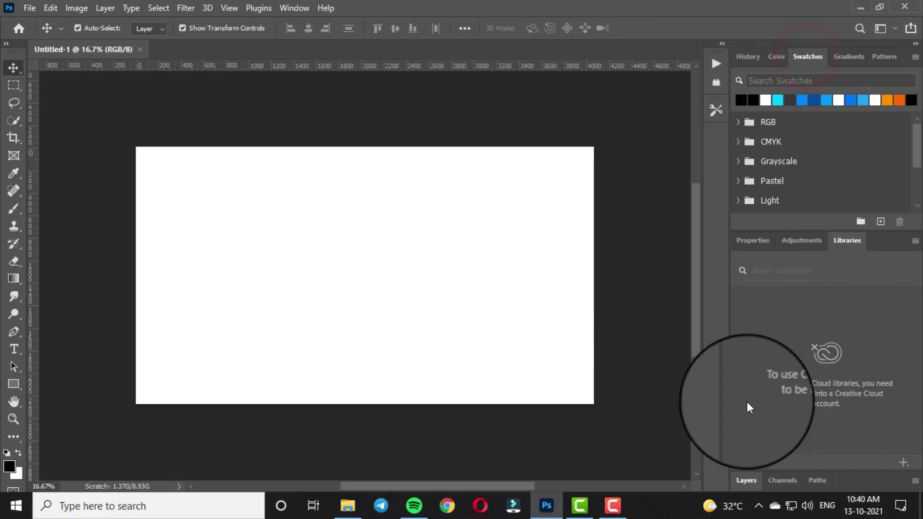
{"action": "left_click", "coordinate": [749, 57]}
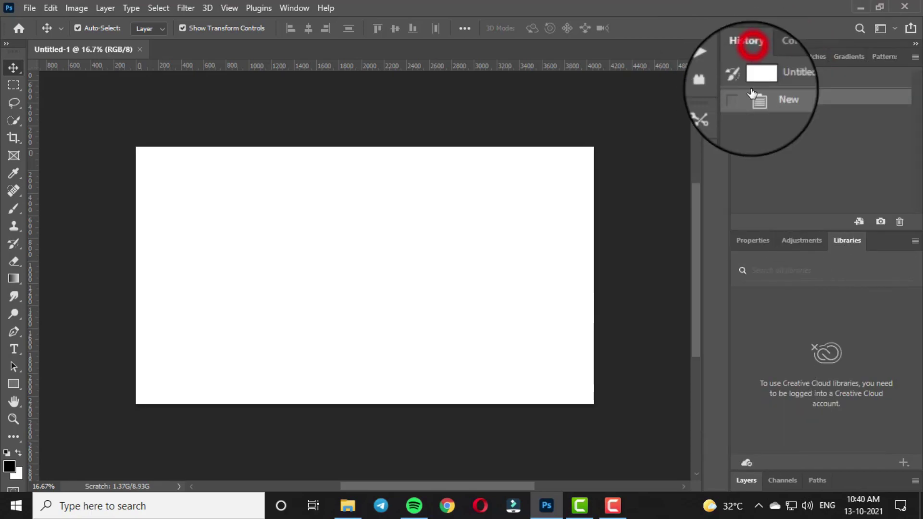
{"action": "left_click", "coordinate": [746, 492]}
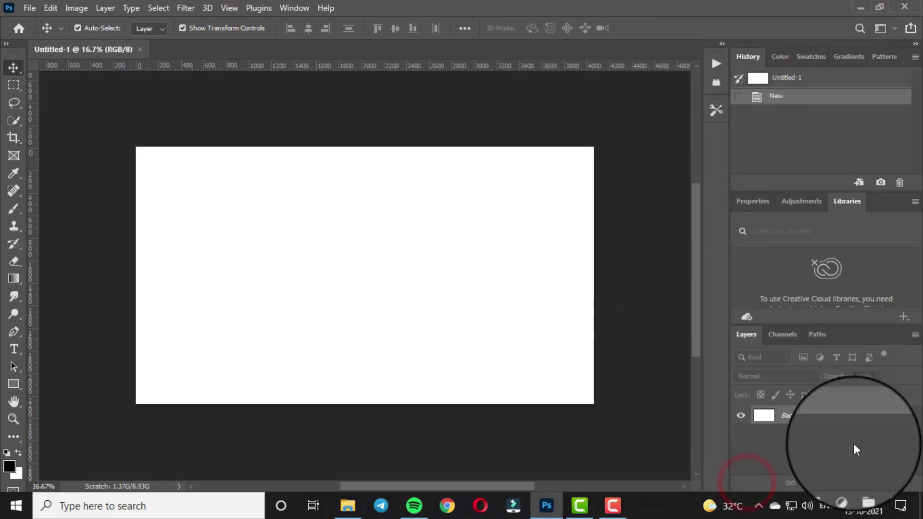
Step: Detach the Layers panel from its group, then dock it back and reorder it ahead of Channels and Paths
{"action": "left_click", "coordinate": [294, 8]}
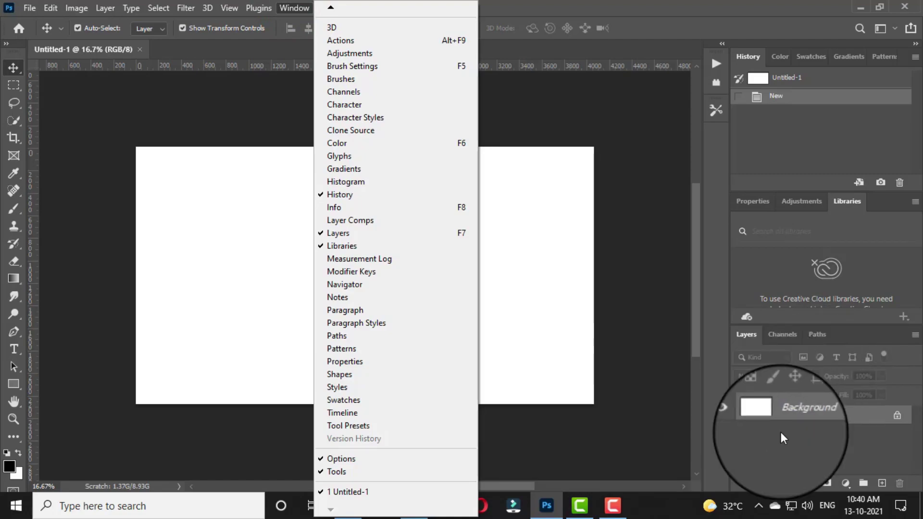
{"action": "left_click_drag", "start_coordinate": [748, 337], "coordinate": [610, 78]}
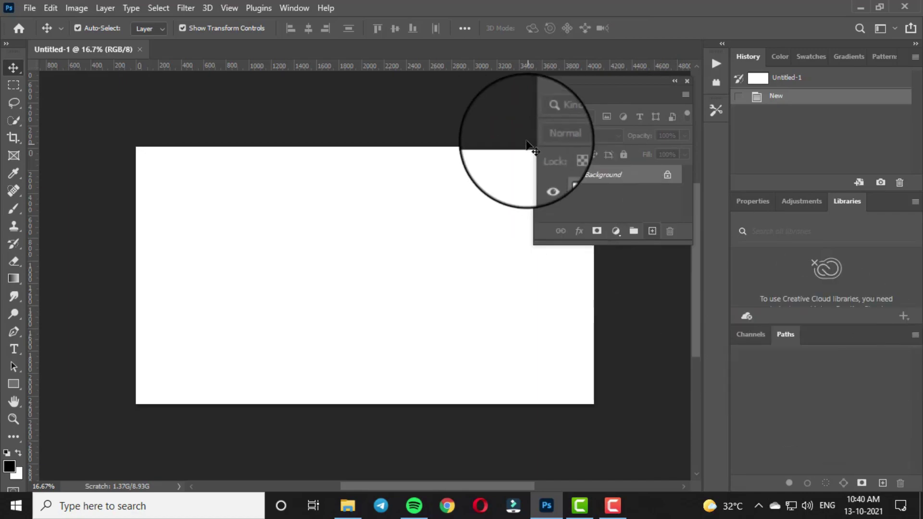
{"action": "left_click_drag", "start_coordinate": [547, 92], "coordinate": [747, 342]}
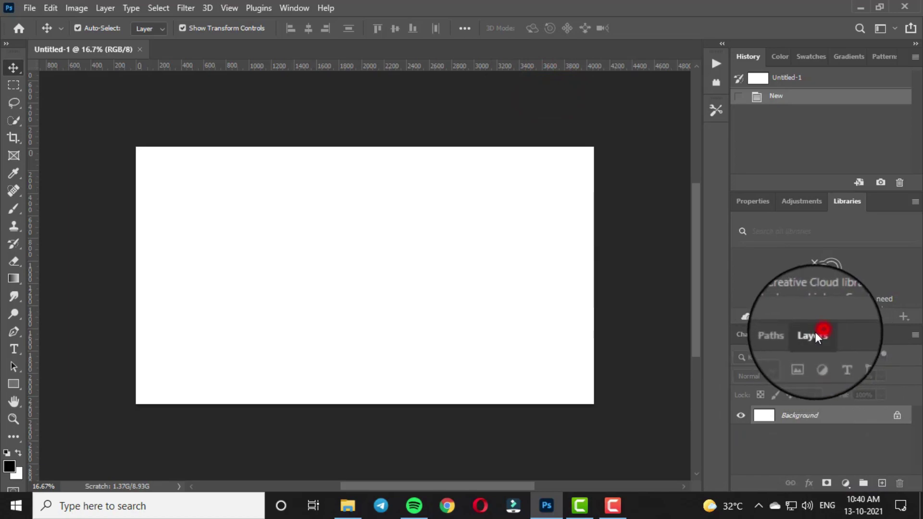
{"action": "left_click_drag", "start_coordinate": [815, 332], "coordinate": [754, 333]}
{"action": "left_click", "coordinate": [290, 9]}
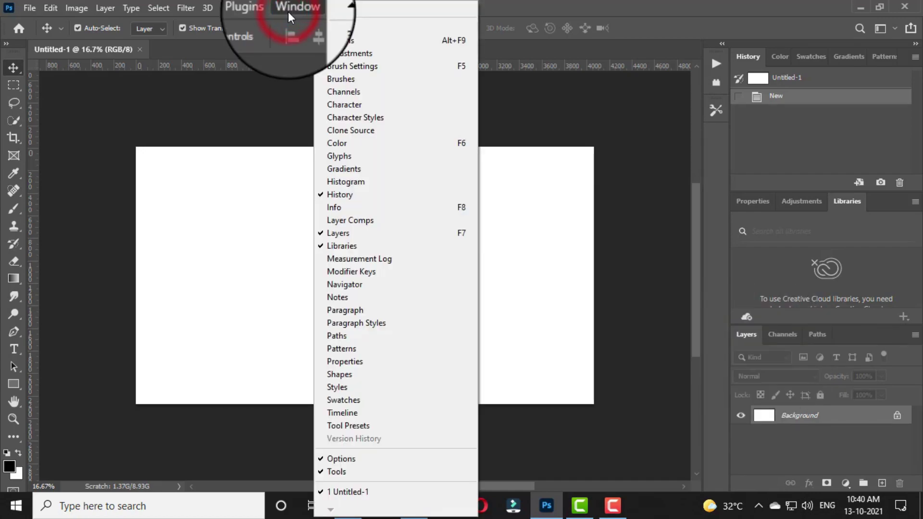
{"action": "left_click", "coordinate": [749, 333]}
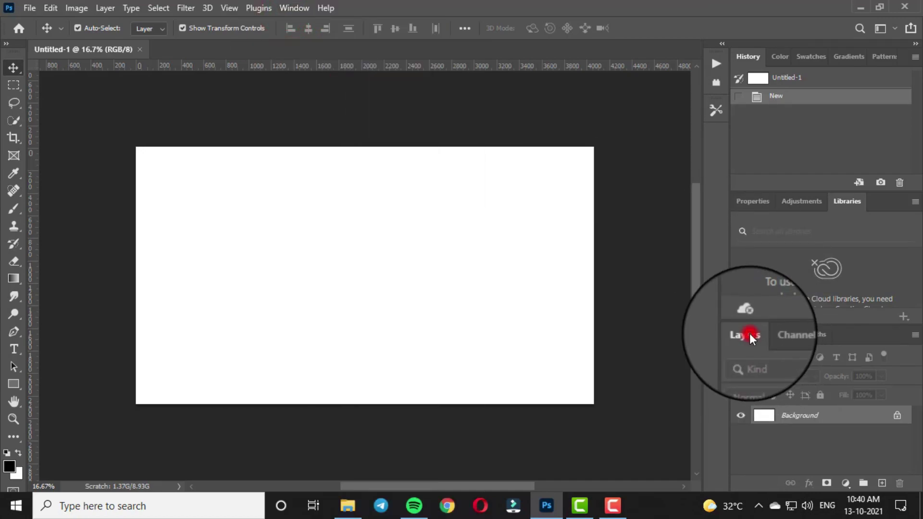
Step: Hide the Tools panel from the workspace and show it again
{"action": "left_click", "coordinate": [301, 7]}
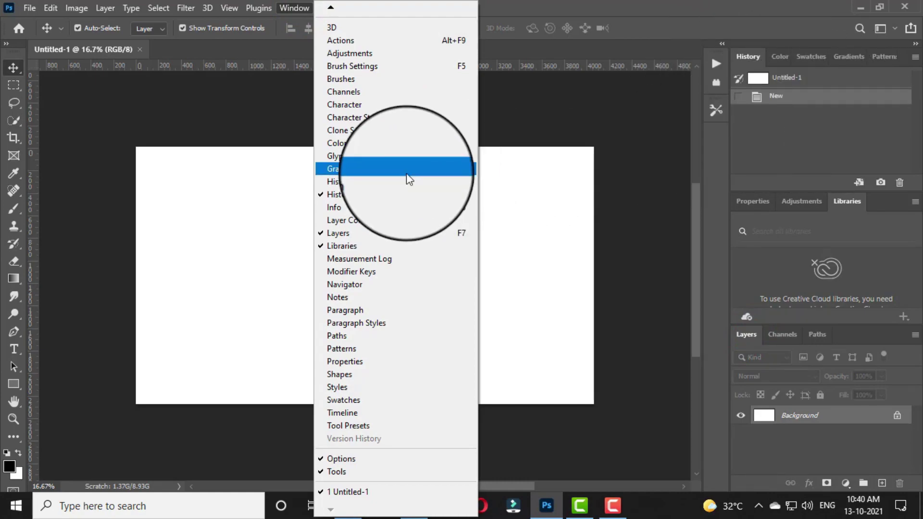
{"action": "left_click", "coordinate": [339, 511]}
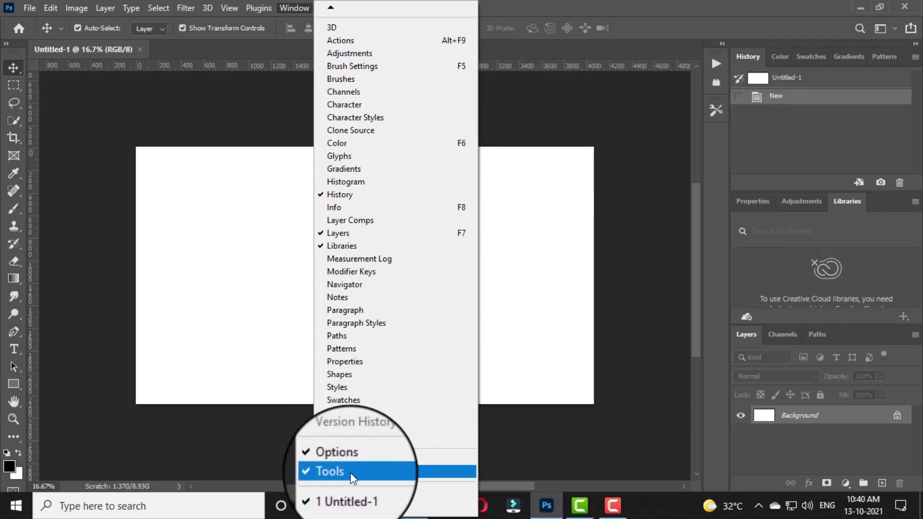
{"action": "left_click", "coordinate": [352, 476]}
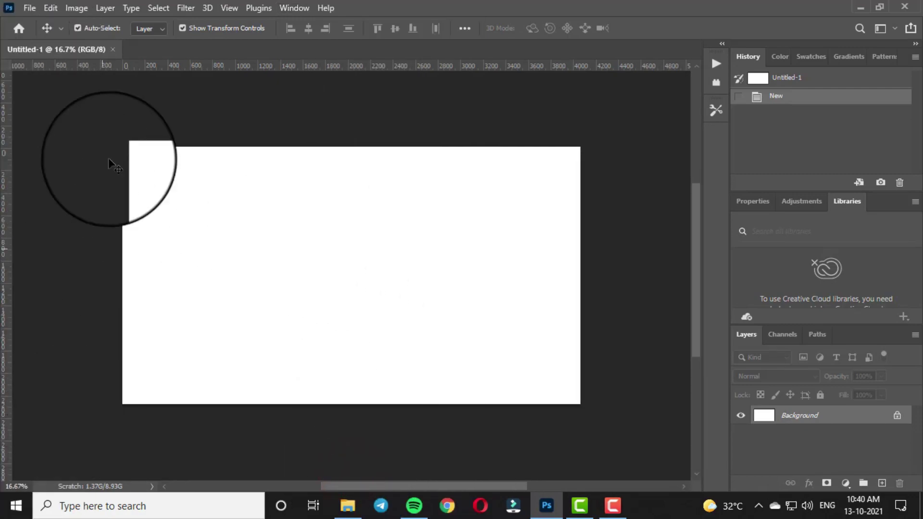
{"action": "left_click", "coordinate": [294, 8]}
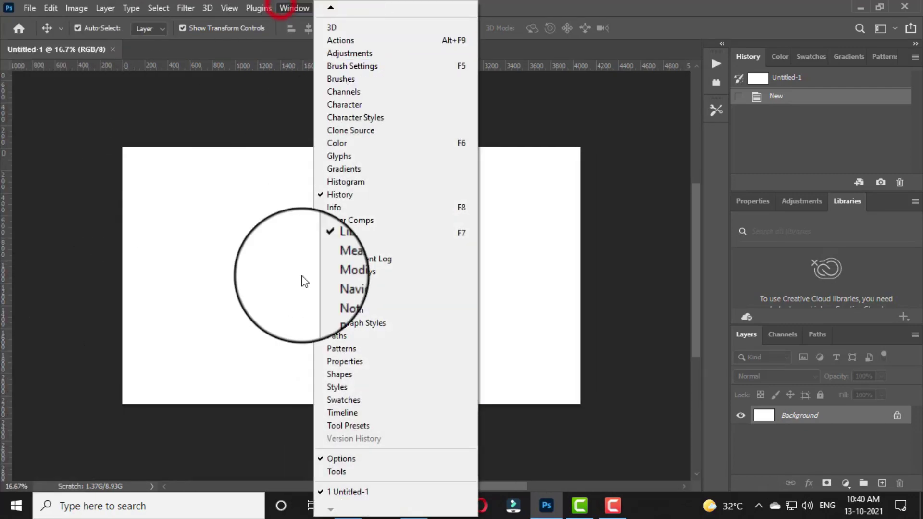
{"action": "left_click", "coordinate": [337, 470]}
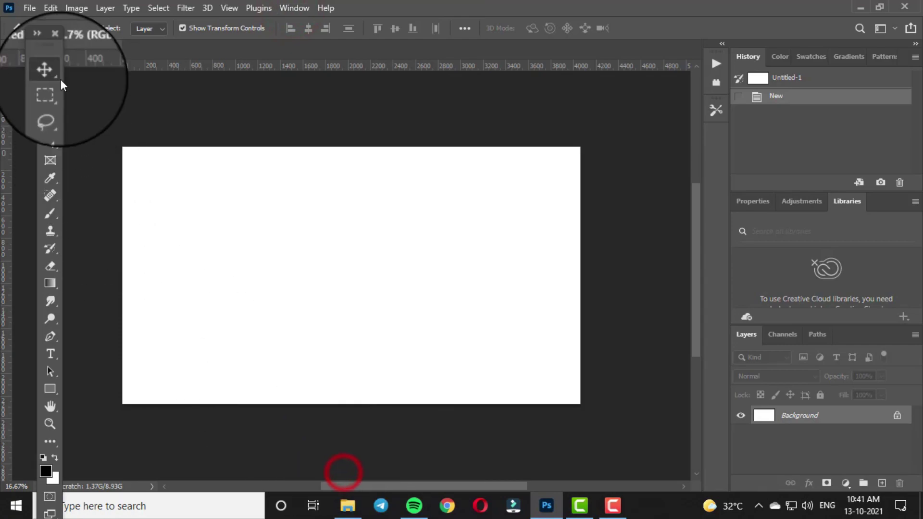
Step: Close the floating Tools panel, display it once more and dock it at the edge of the workspace
{"action": "left_click", "coordinate": [51, 52]}
{"action": "left_click_drag", "start_coordinate": [48, 59], "coordinate": [46, 62]}
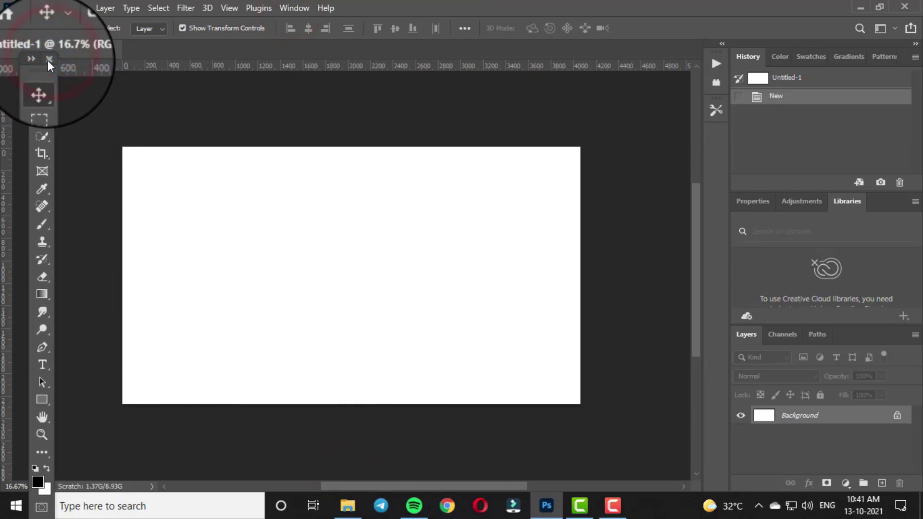
{"action": "left_click", "coordinate": [49, 60]}
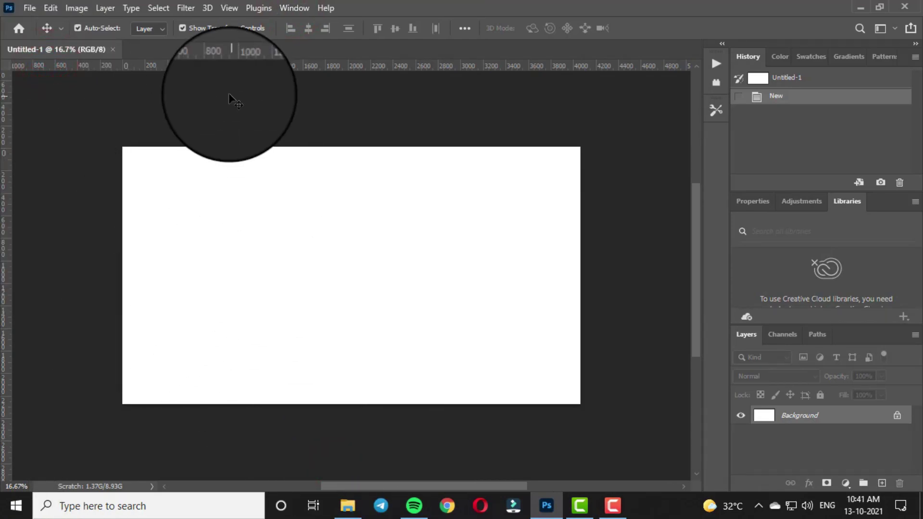
{"action": "left_click", "coordinate": [291, 6]}
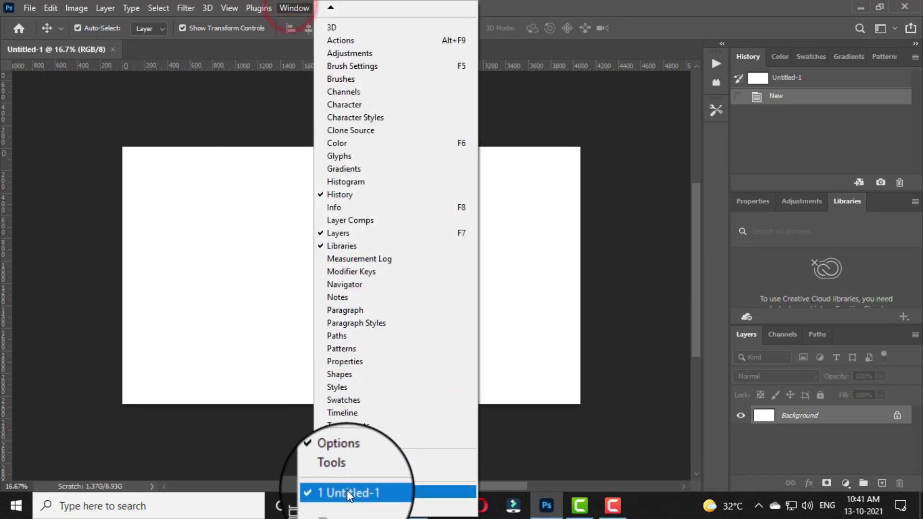
{"action": "left_click", "coordinate": [355, 472]}
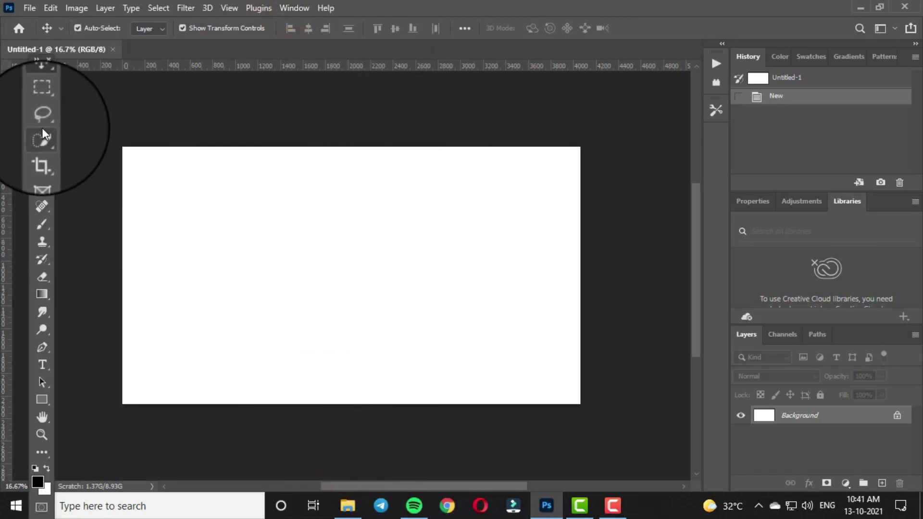
{"action": "left_click_drag", "start_coordinate": [39, 68], "coordinate": [3, 71]}
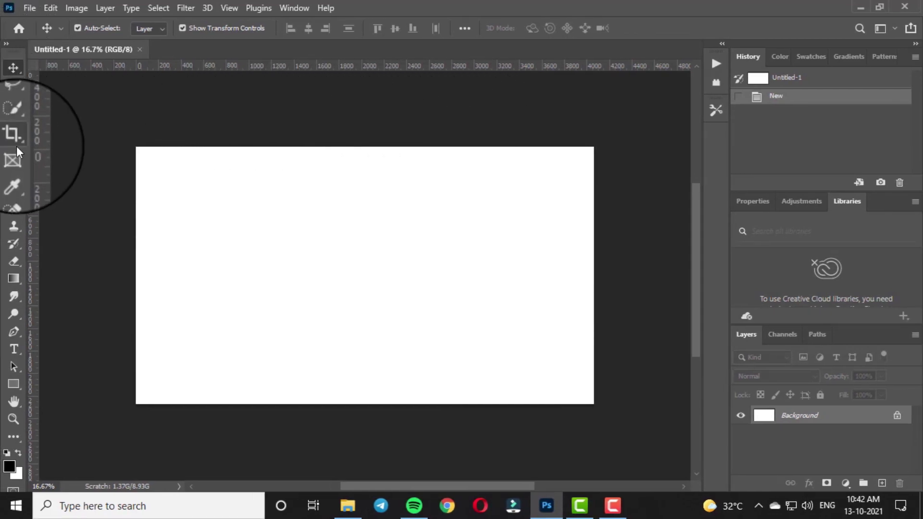
Step: Try switching from the Move tool to the Lasso tool and back to the Move tool
{"action": "left_click", "coordinate": [20, 437]}
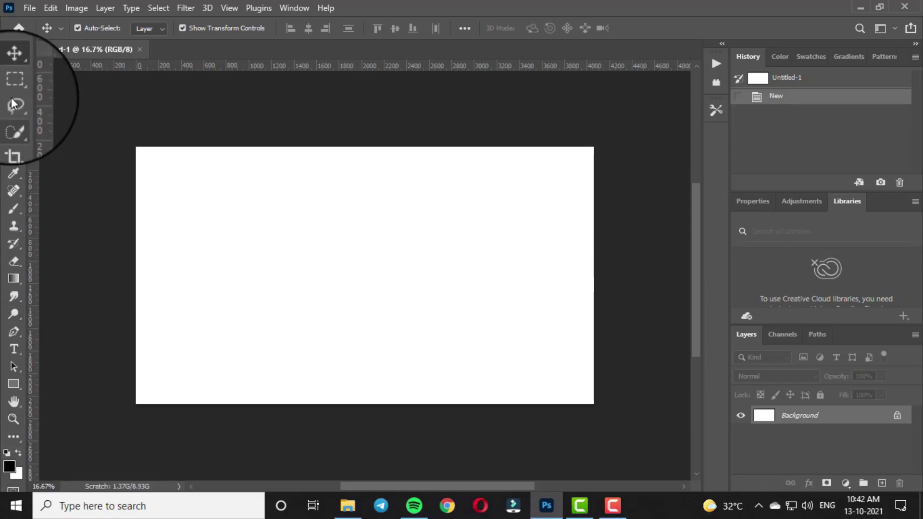
{"action": "left_click", "coordinate": [13, 67]}
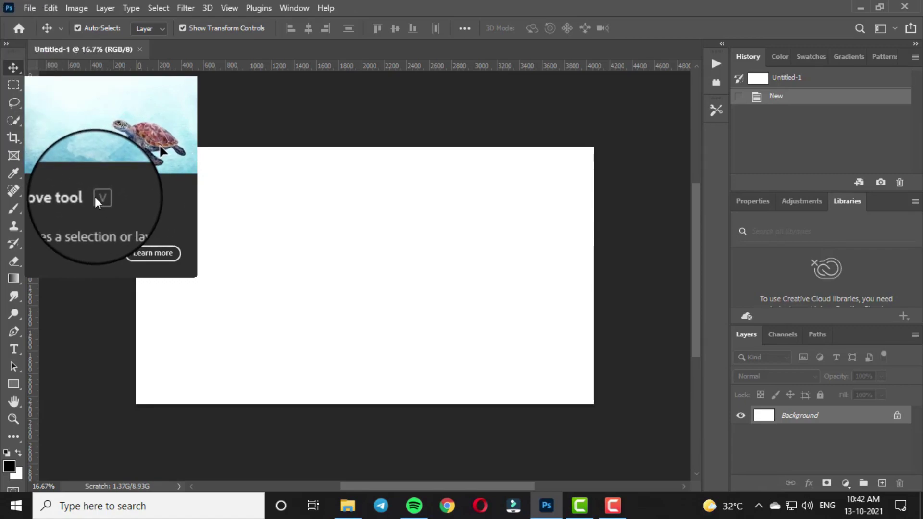
{"action": "left_click", "coordinate": [13, 102]}
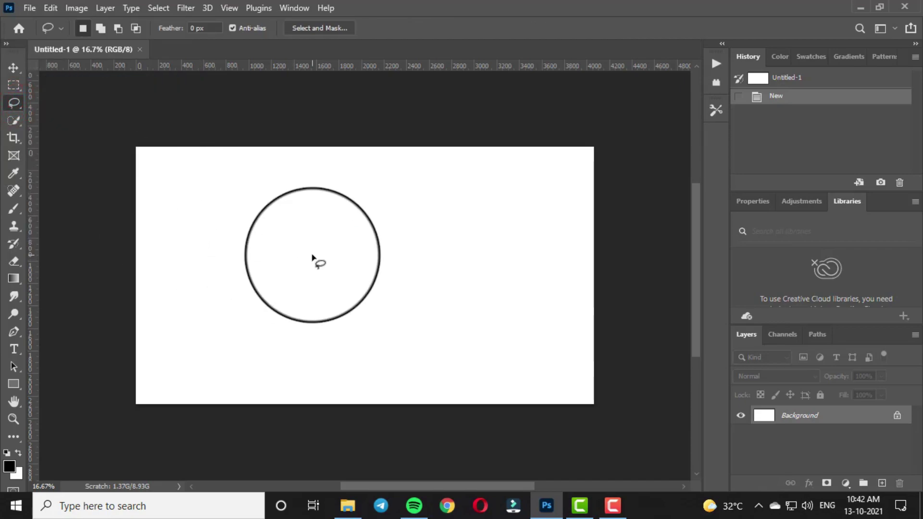
{"action": "key", "text": "v"}
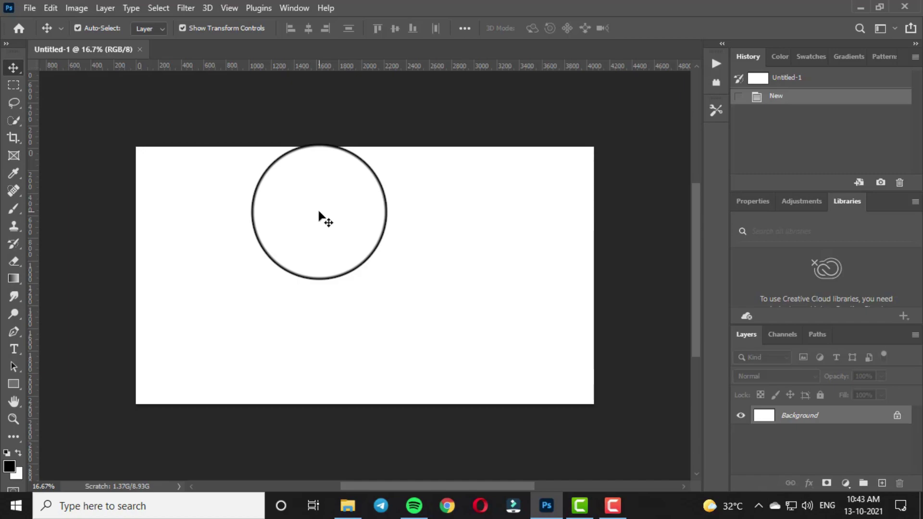
Step: Open the photo pexels-photo-3189224.jpg and switch back and forth between it and the blank document
{"action": "left_click", "coordinate": [30, 8]}
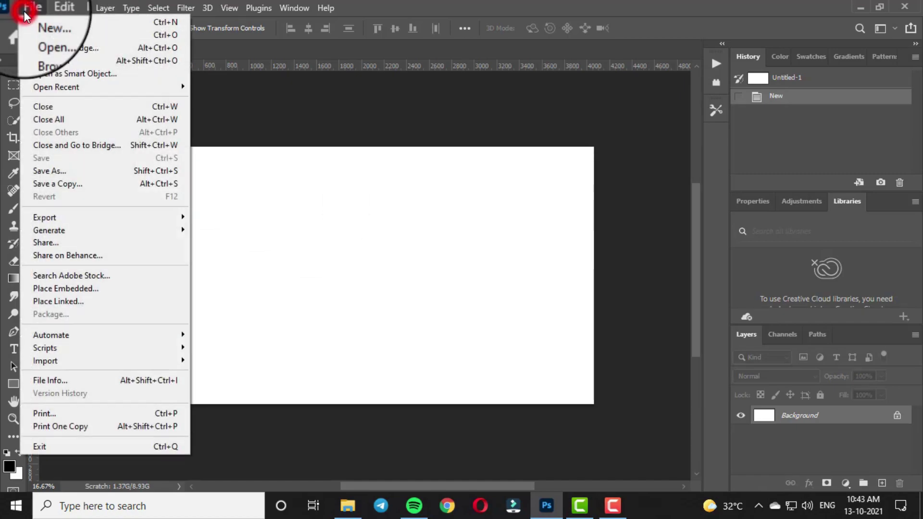
{"action": "left_click", "coordinate": [55, 33]}
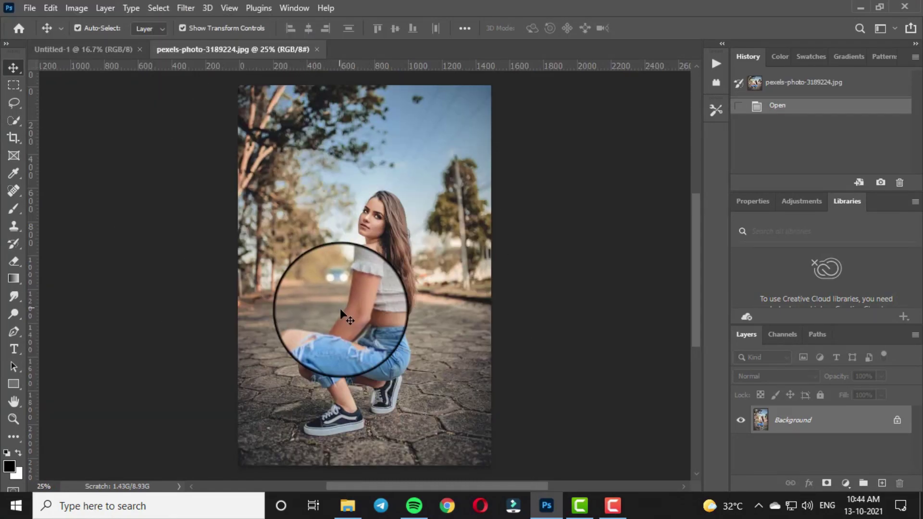
{"action": "left_click", "coordinate": [88, 49]}
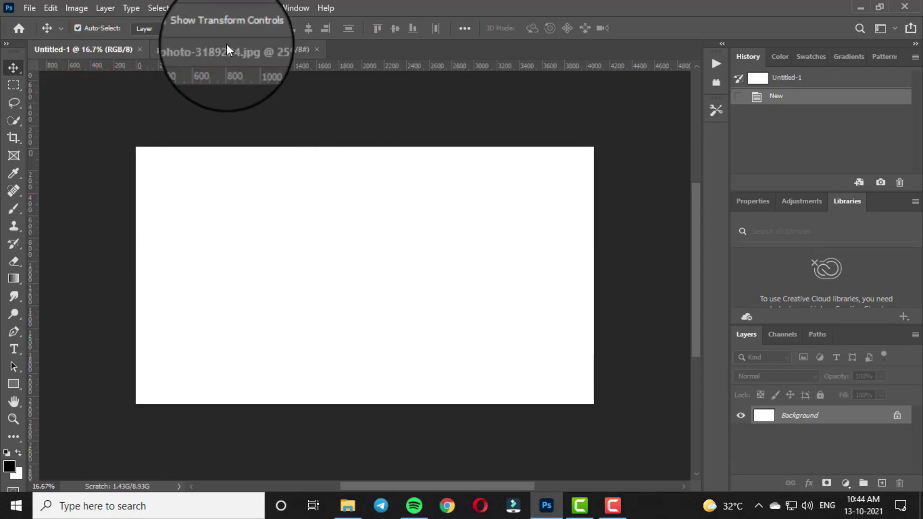
{"action": "left_click", "coordinate": [195, 48]}
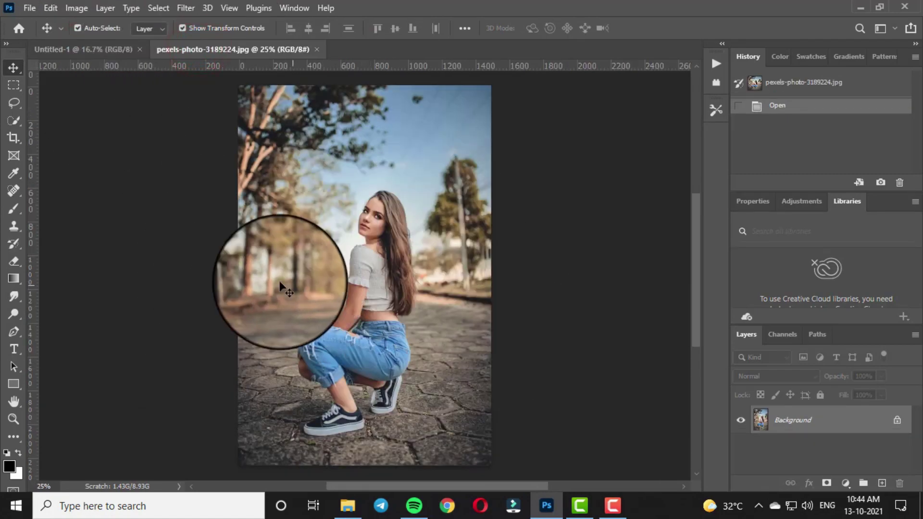
{"action": "left_click", "coordinate": [77, 46]}
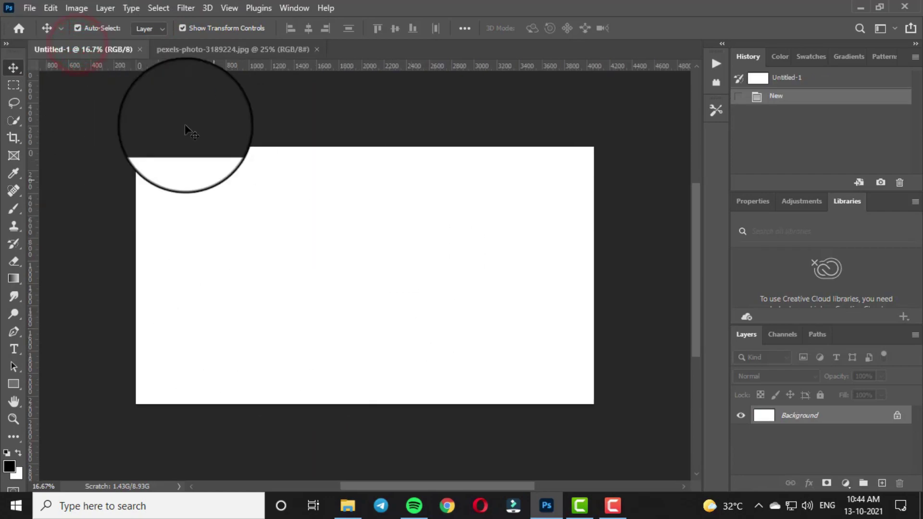
{"action": "left_click", "coordinate": [185, 48]}
{"action": "left_click", "coordinate": [217, 47]}
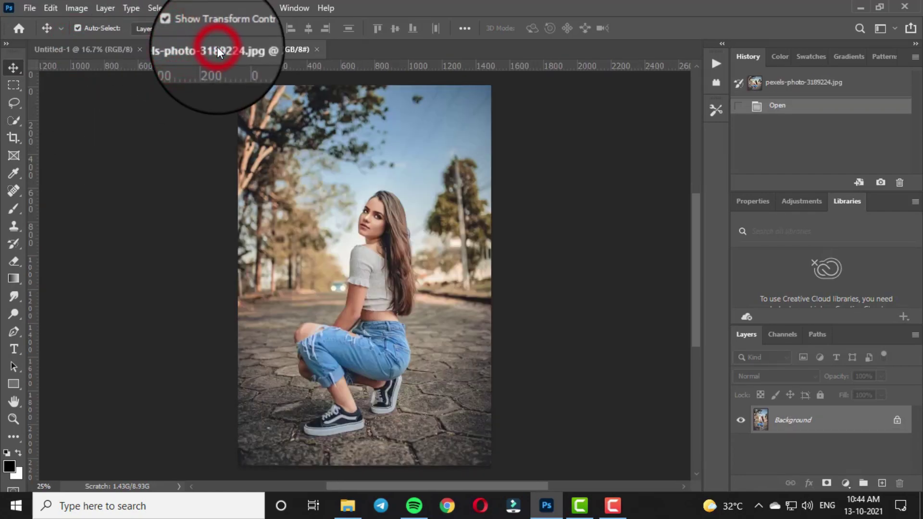
Step: Float the photo document in its own window and copy the photo onto the Untitled-1 canvas with the Move tool
{"action": "left_click_drag", "start_coordinate": [206, 49], "coordinate": [642, 88]}
{"action": "left_click", "coordinate": [14, 69]}
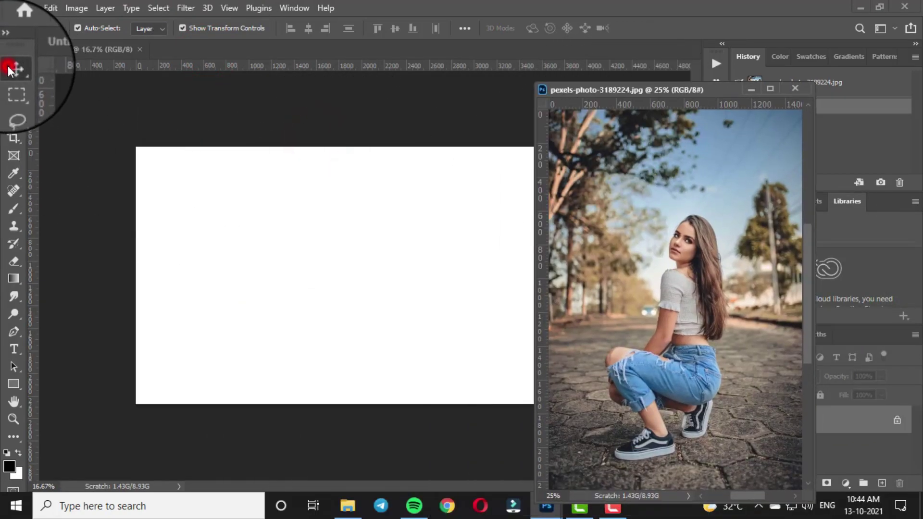
{"action": "left_click", "coordinate": [698, 263]}
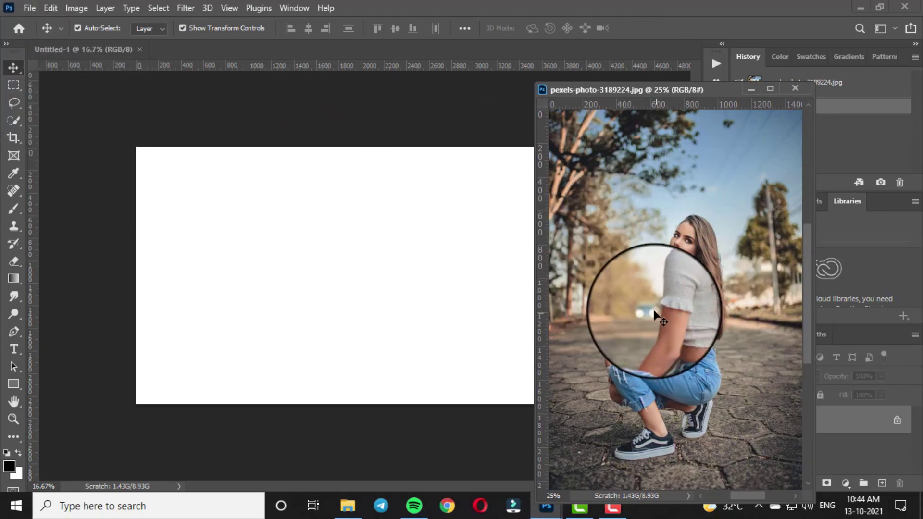
{"action": "left_click_drag", "start_coordinate": [641, 303], "coordinate": [365, 292]}
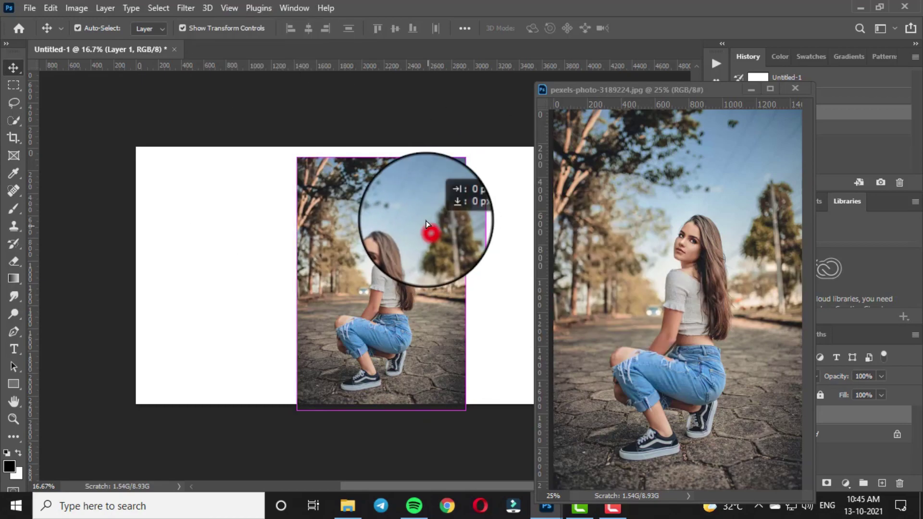
{"action": "left_click_drag", "start_coordinate": [427, 225], "coordinate": [428, 215]}
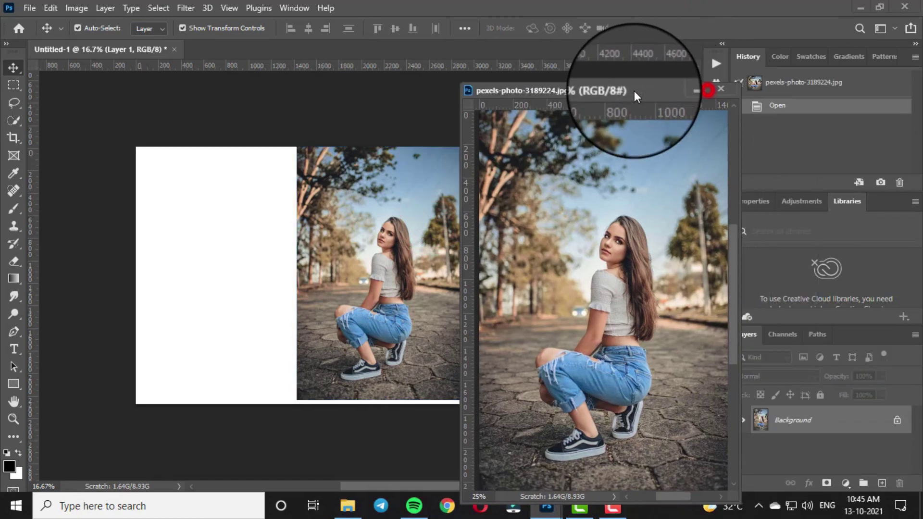
Step: Close the floating photo document and move the photo layer toward the right side of the white canvas
{"action": "left_click", "coordinate": [721, 89]}
{"action": "left_click_drag", "start_coordinate": [386, 284], "coordinate": [470, 288]}
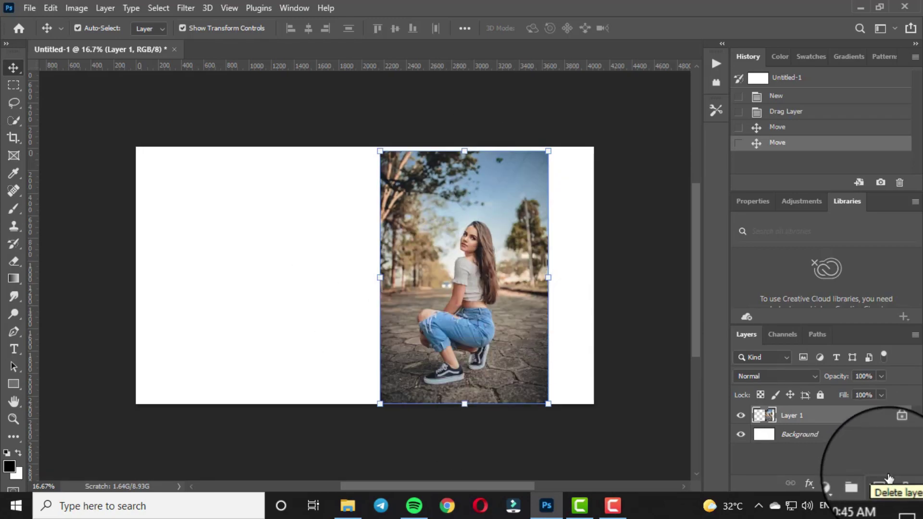
{"action": "mouse_move", "coordinate": [503, 310]}
{"action": "left_mouse_down"}
{"action": "mouse_move", "coordinate": [488, 309]}
{"action": "mouse_move", "coordinate": [515, 306]}
{"action": "left_mouse_up"}
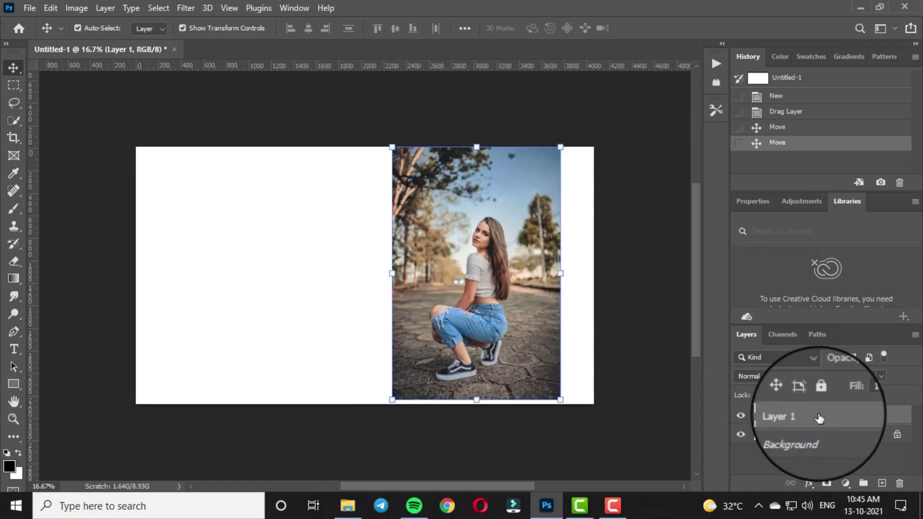
{"action": "left_click", "coordinate": [835, 415]}
{"action": "mouse_move", "coordinate": [478, 284]}
{"action": "left_mouse_down"}
{"action": "mouse_move", "coordinate": [470, 315]}
{"action": "mouse_move", "coordinate": [494, 290]}
{"action": "mouse_move", "coordinate": [485, 287]}
{"action": "left_mouse_up"}
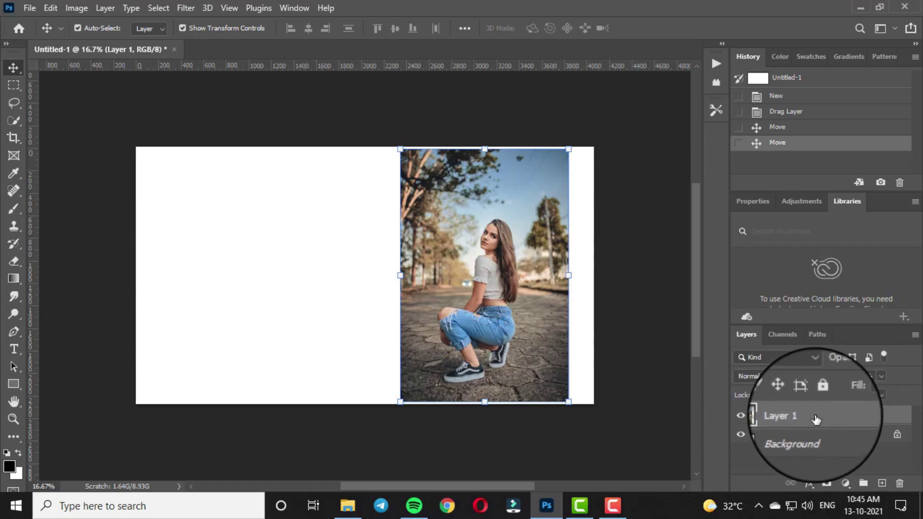
Step: Delete Layer 1 and restore it by reverting to the last Move state in the document history
{"action": "left_click", "coordinate": [902, 486]}
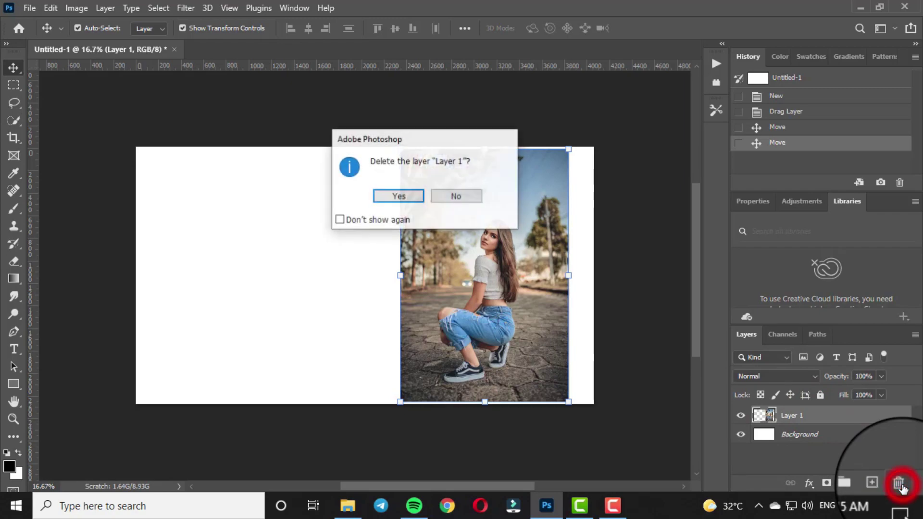
{"action": "left_click", "coordinate": [387, 192]}
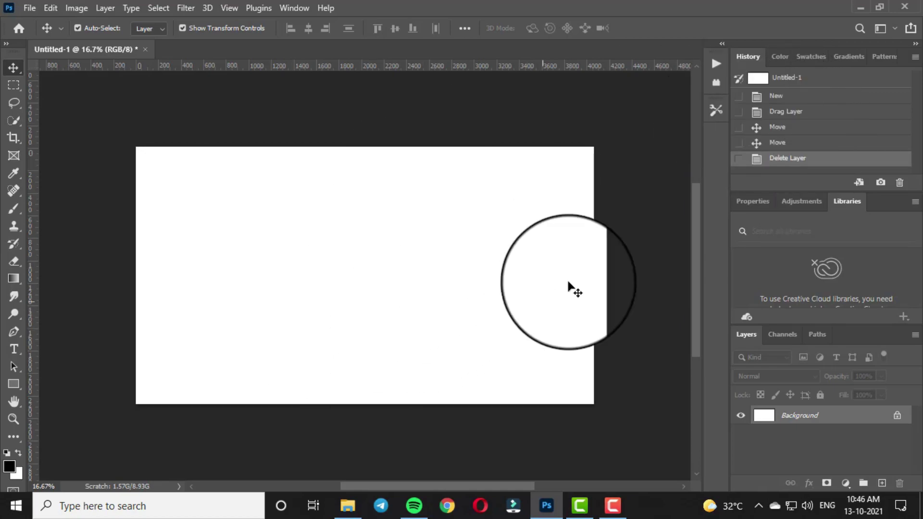
{"action": "left_click", "coordinate": [776, 144]}
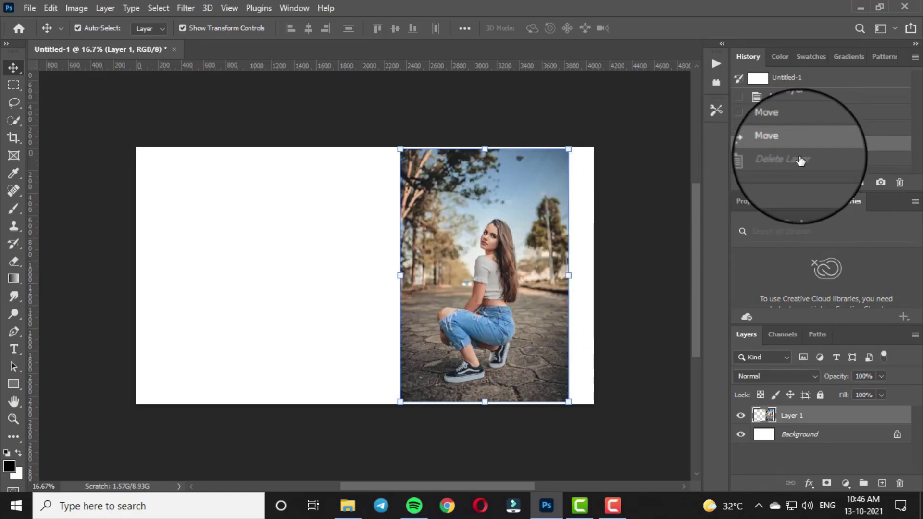
Step: Toggle the deletion of Layer 1 with undo and the document history, ending on the last Move state before the deletion
{"action": "key", "text": "ctrl+z"}
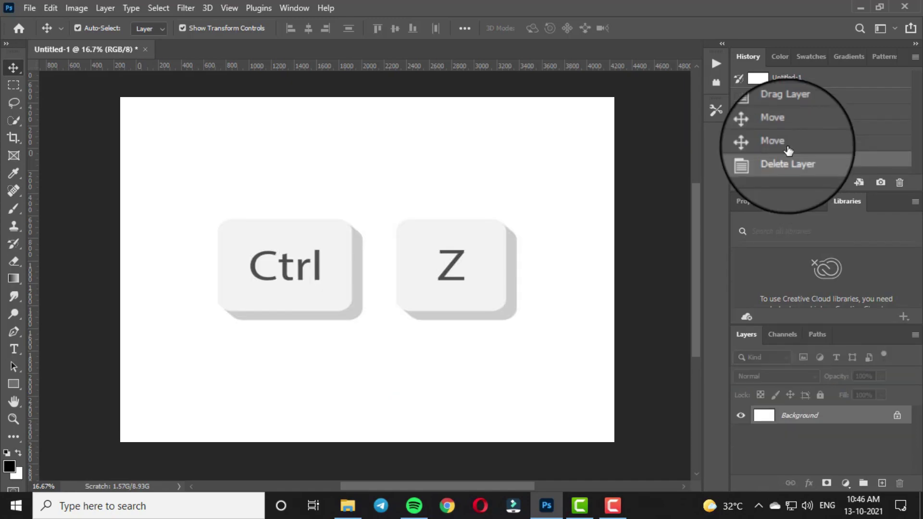
{"action": "key", "text": "ctrl+z"}
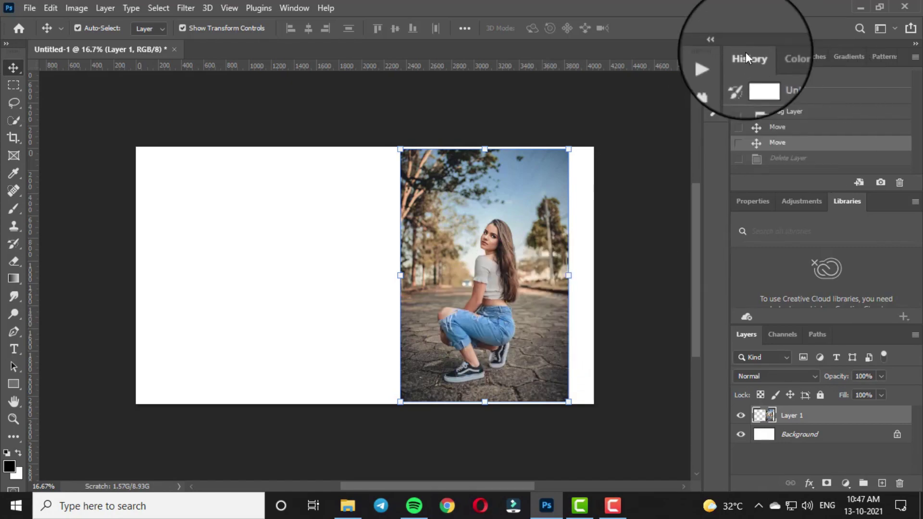
{"action": "left_click", "coordinate": [792, 160]}
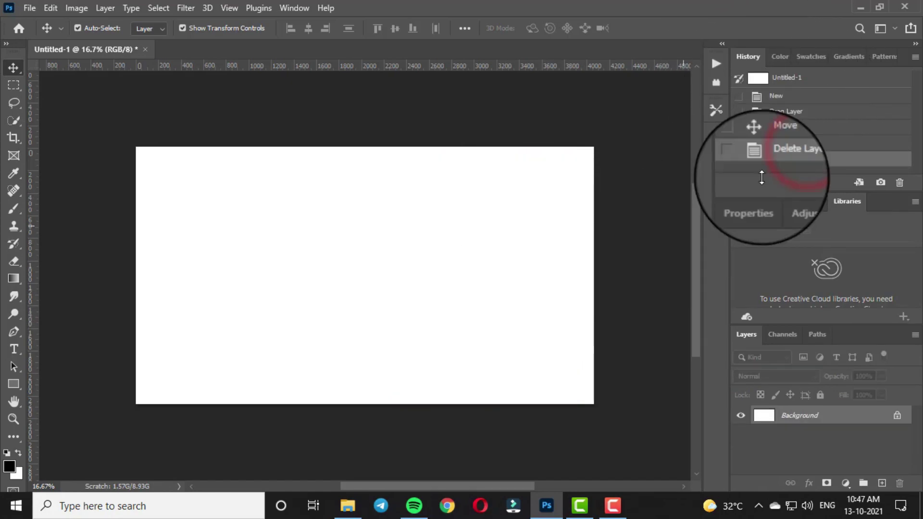
{"action": "left_click", "coordinate": [795, 146]}
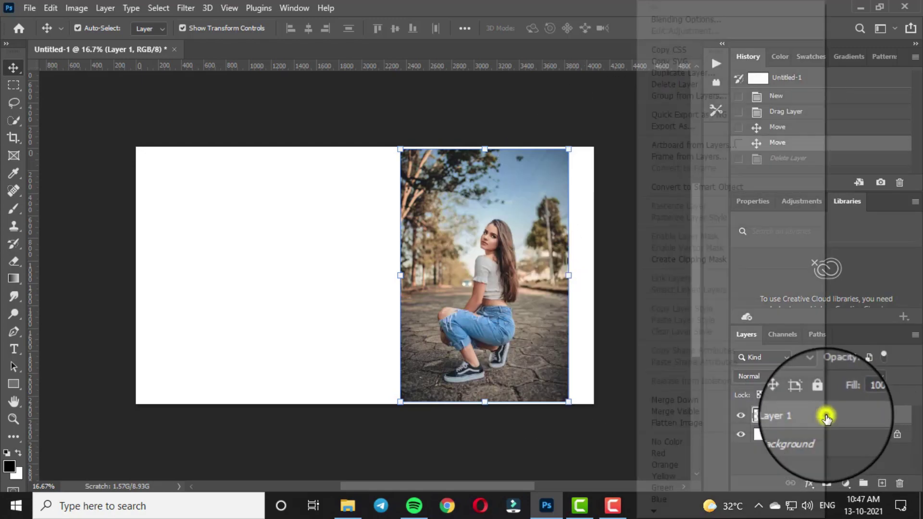
Step: Duplicate Layer 1 as Layer 1 copy and move the copy beside the original photo with the Move tool
{"action": "right_click", "coordinate": [826, 418]}
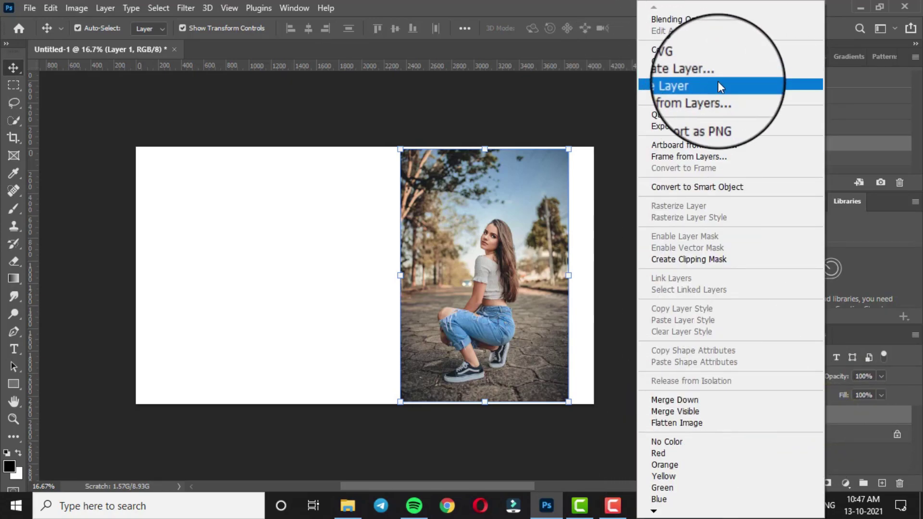
{"action": "left_click", "coordinate": [689, 75]}
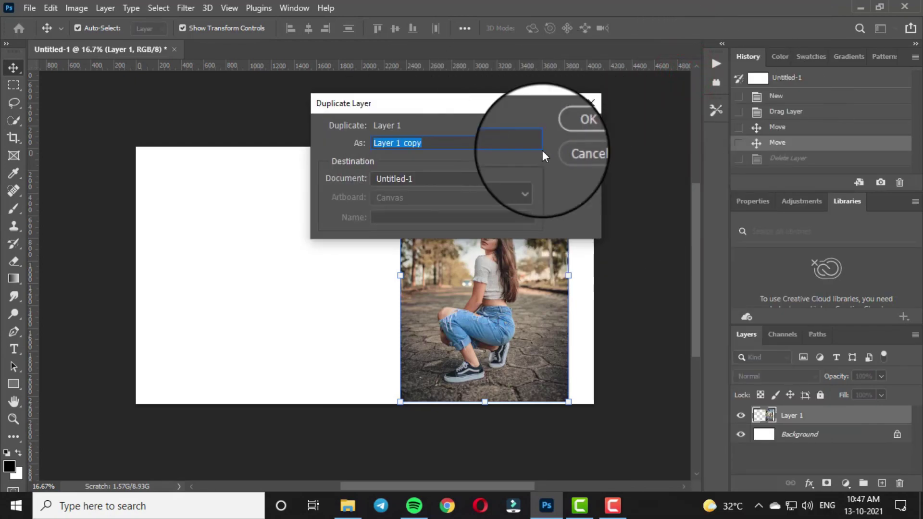
{"action": "left_click", "coordinate": [570, 129]}
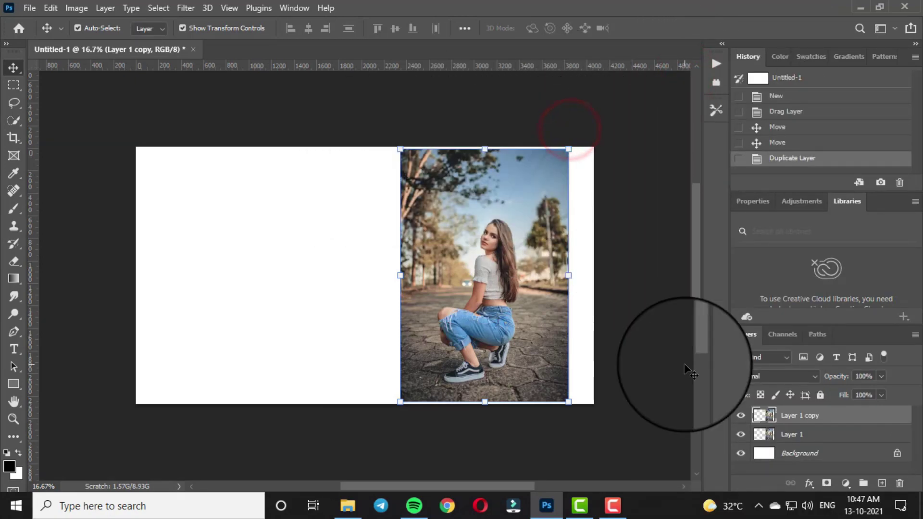
{"action": "left_click", "coordinate": [13, 68]}
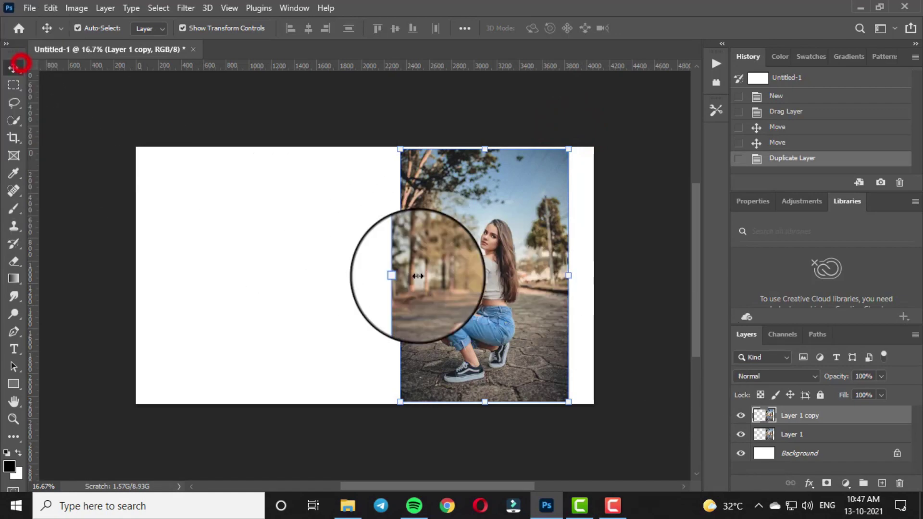
{"action": "left_click", "coordinate": [485, 289]}
{"action": "left_click_drag", "start_coordinate": [484, 288], "coordinate": [309, 288]}
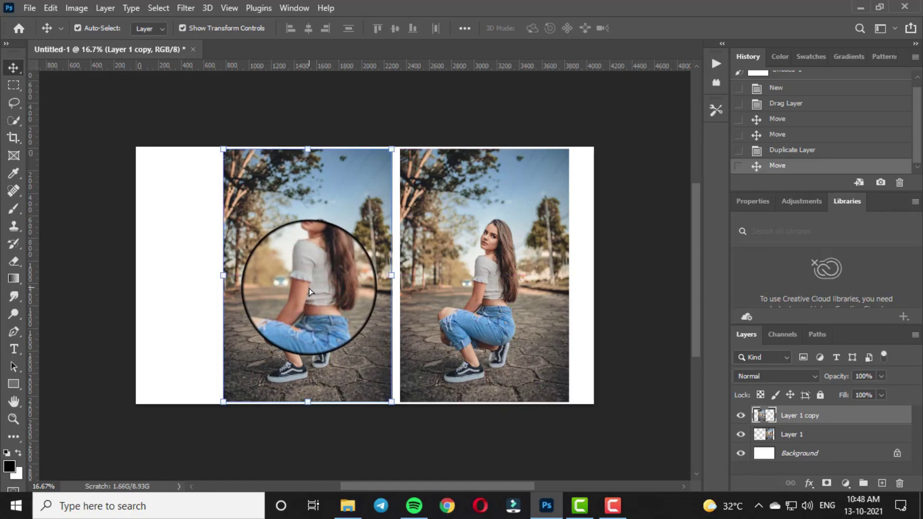
Step: Undo the copy's move, switch between the history states, and revert to the Move state before the layer duplication
{"action": "key", "text": "ctrl+z"}
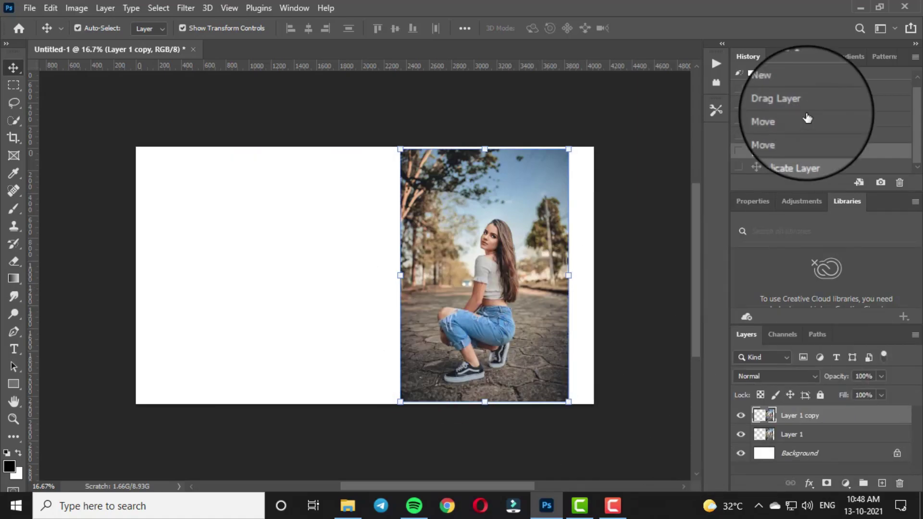
{"action": "left_click", "coordinate": [783, 171]}
{"action": "left_click", "coordinate": [788, 161]}
{"action": "left_click", "coordinate": [795, 168]}
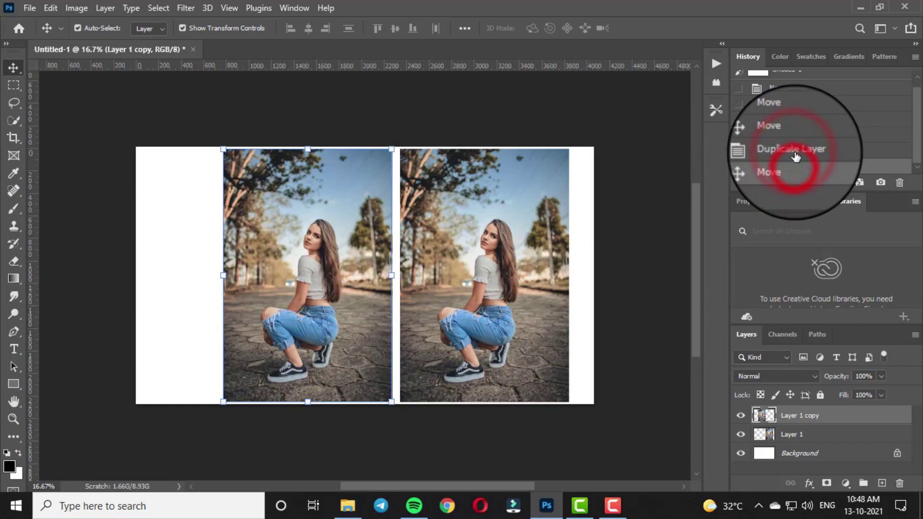
{"action": "left_click", "coordinate": [796, 155]}
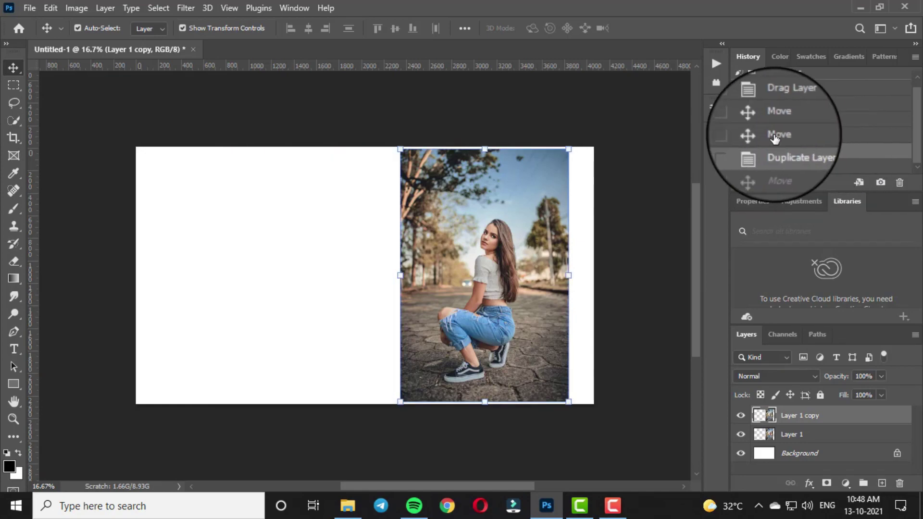
{"action": "left_click", "coordinate": [775, 137]}
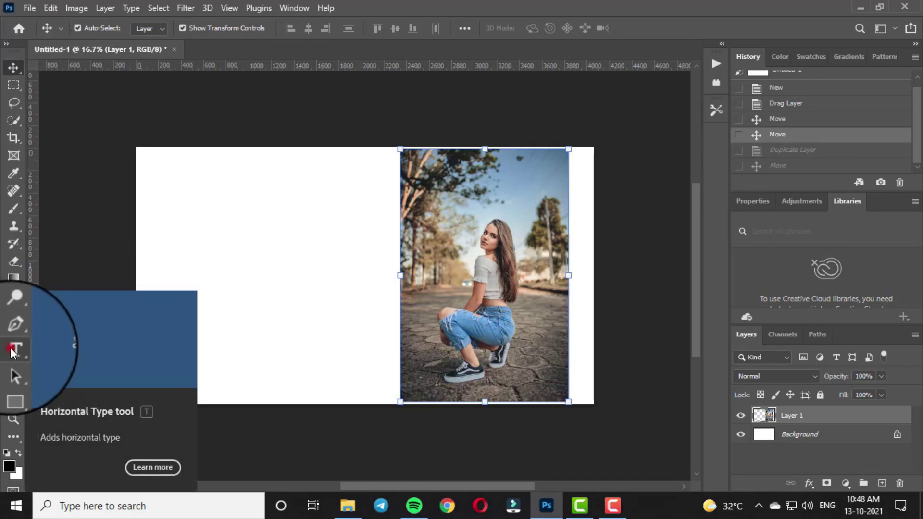
Step: Add the horizontal text "alightmotion" on the empty white area beside the photo
{"action": "left_click", "coordinate": [13, 350]}
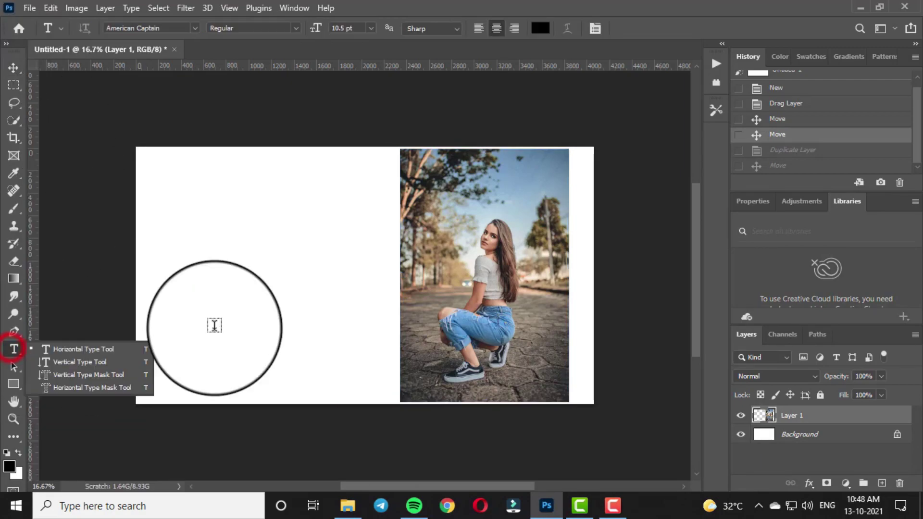
{"action": "left_click", "coordinate": [183, 267]}
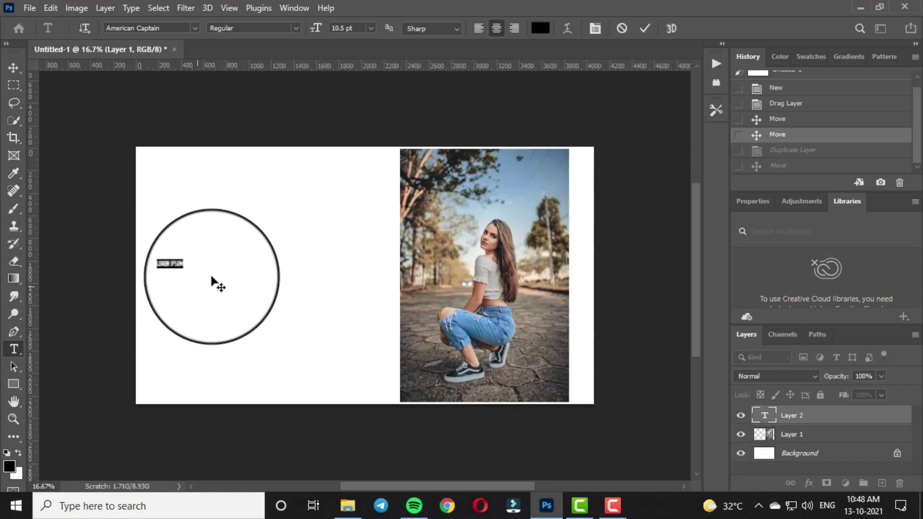
{"action": "left_click_drag", "start_coordinate": [212, 280], "coordinate": [179, 299]}
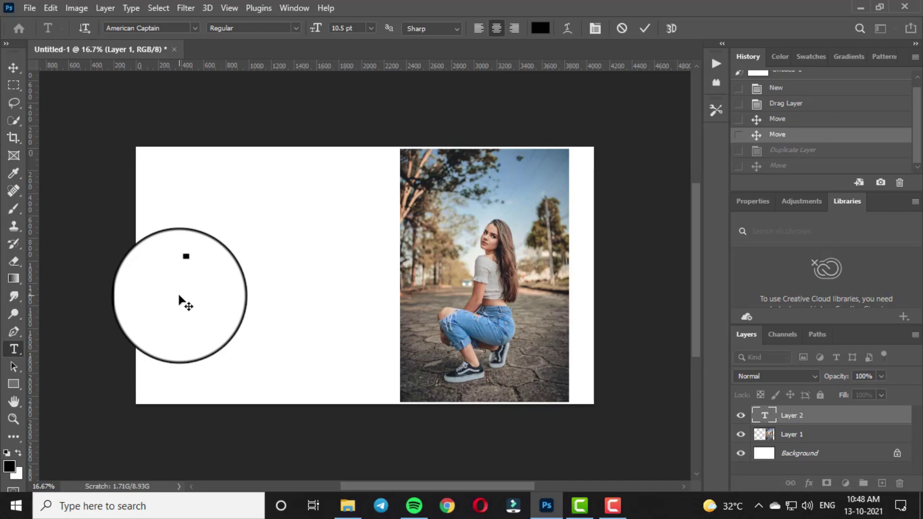
{"action": "left_click_drag", "start_coordinate": [179, 299], "coordinate": [193, 268]}
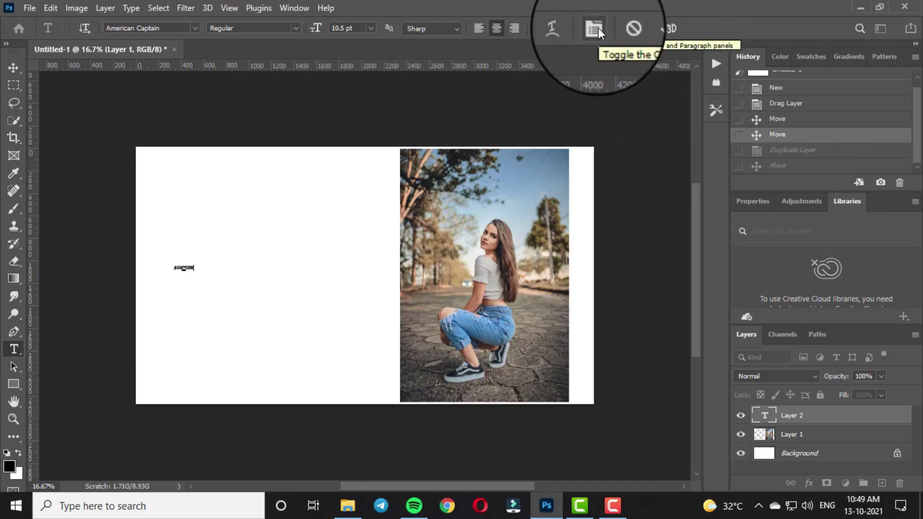
Step: Show the Character settings and try font sizes 81 pt and 115 pt on the alightmotion text before choosing 72 pt
{"action": "left_click", "coordinate": [595, 29]}
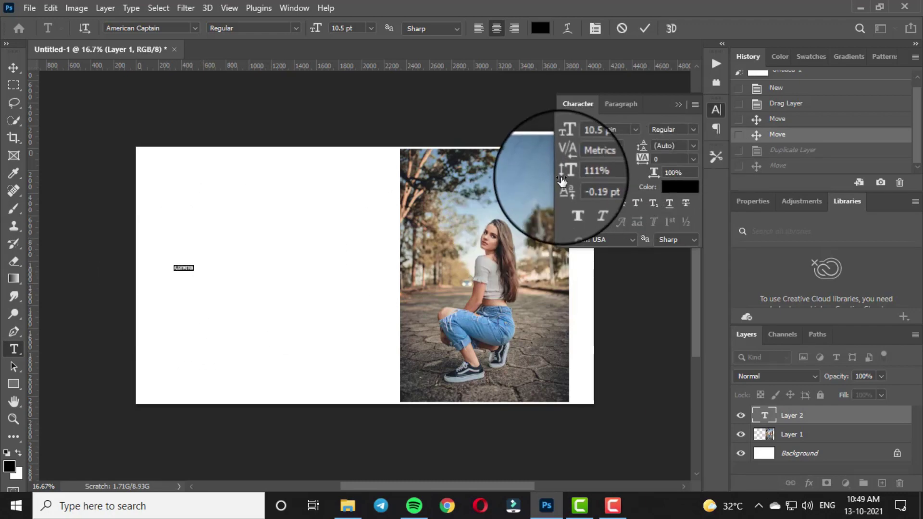
{"action": "left_click", "coordinate": [583, 146]}
{"action": "type", "text": "34"}
{"action": "key", "text": "Return"}
{"action": "type", "text": "81"}
{"action": "key", "text": "Return"}
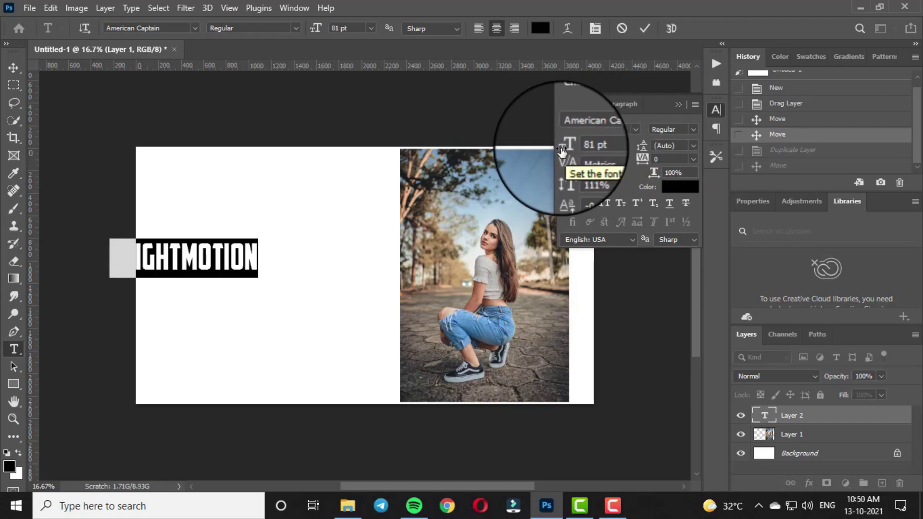
{"action": "left_click_drag", "start_coordinate": [564, 152], "coordinate": [589, 154]}
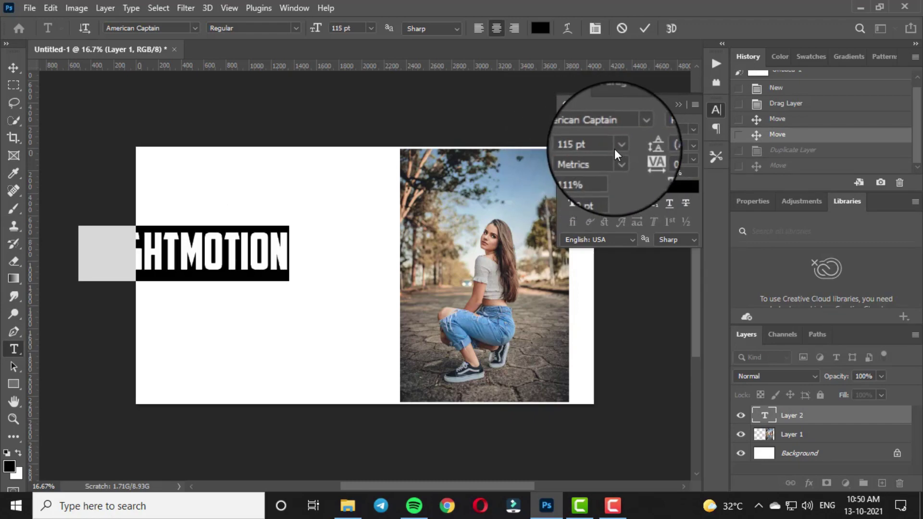
{"action": "left_click", "coordinate": [622, 146]}
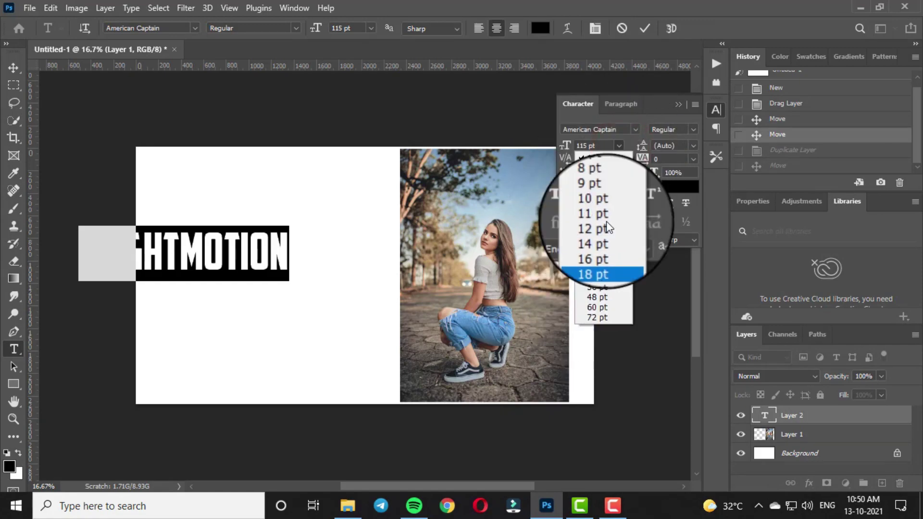
{"action": "left_click", "coordinate": [603, 318]}
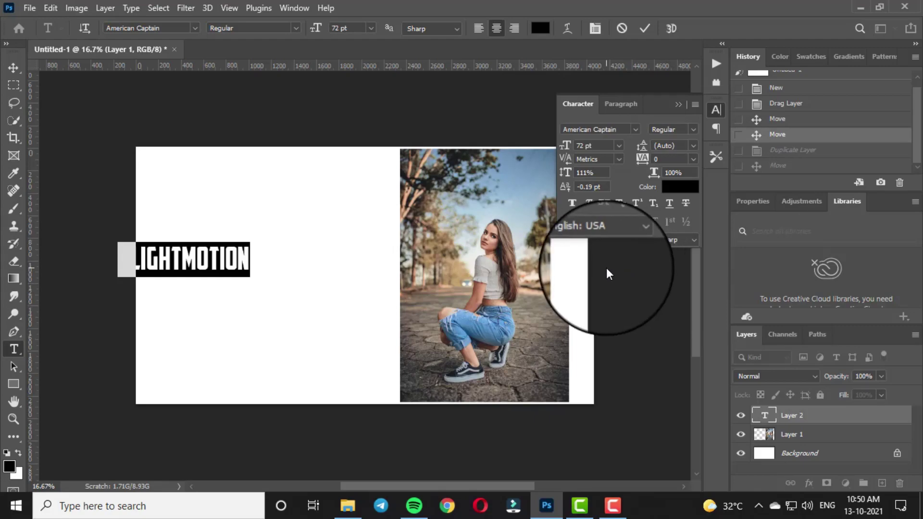
Step: Move the alightmotion text fully onto the white area beside the photo and scale it up proportionally to about 173%
{"action": "left_click", "coordinate": [9, 72]}
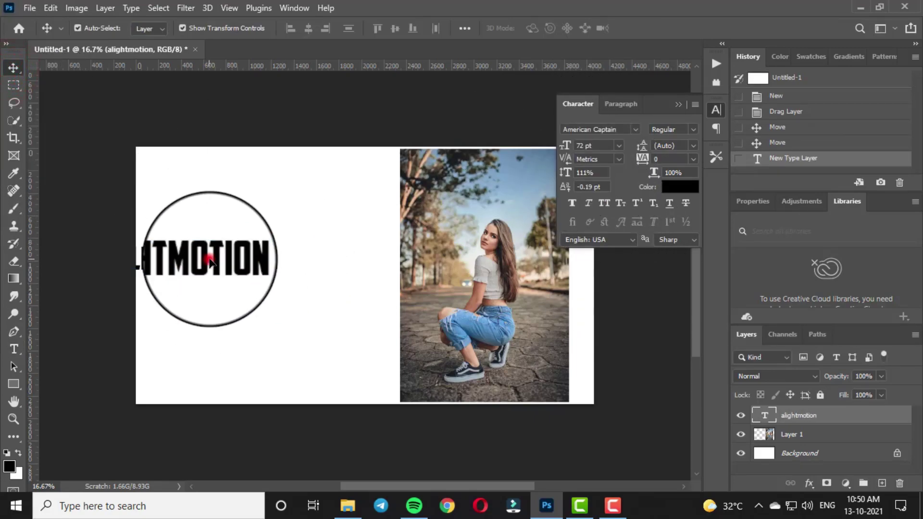
{"action": "left_click_drag", "start_coordinate": [210, 262], "coordinate": [369, 223]}
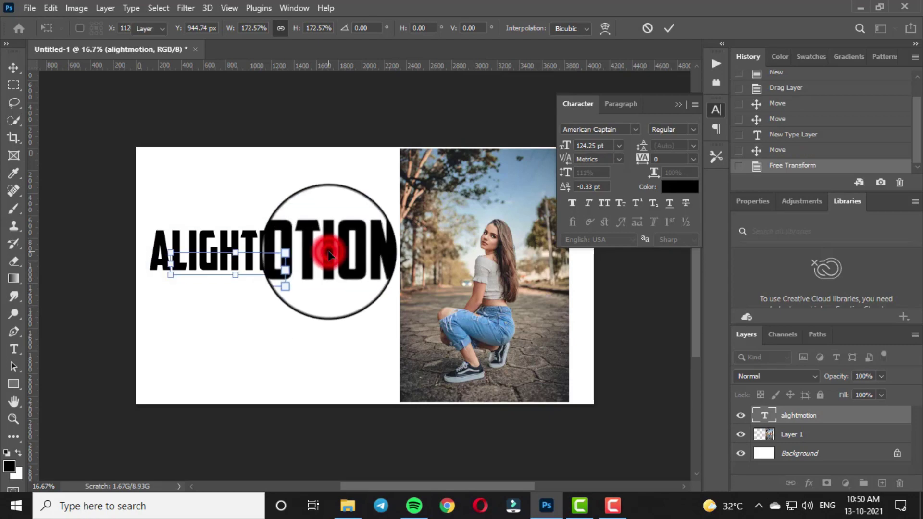
{"action": "double_click", "coordinate": [329, 255]}
Step: Move the Character panel off the photo and replace the alightmotion text with "tech vra"
{"action": "left_click_drag", "start_coordinate": [649, 105], "coordinate": [707, 48]}
{"action": "left_click", "coordinate": [14, 349]}
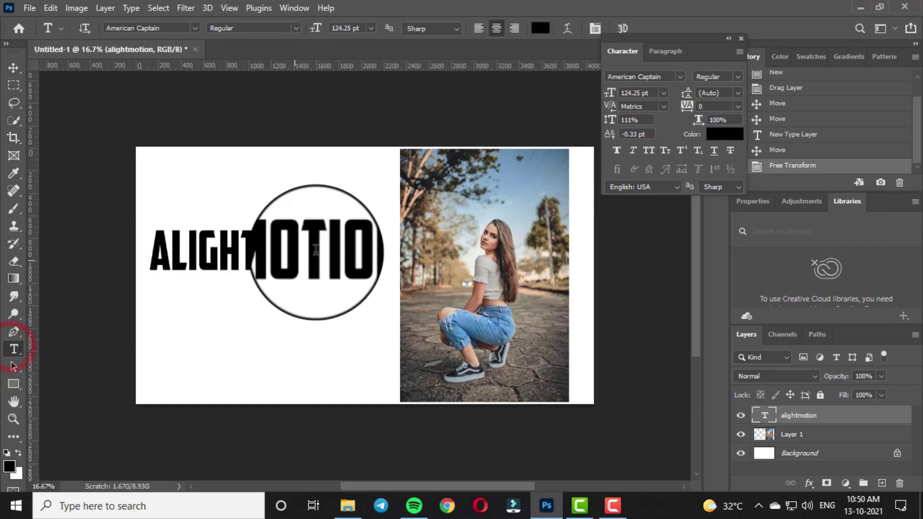
{"action": "left_click", "coordinate": [809, 436]}
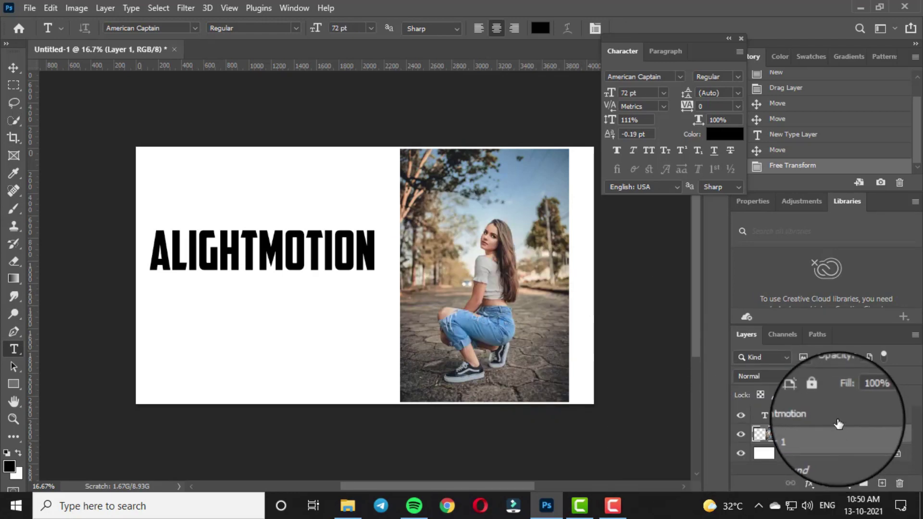
{"action": "left_click", "coordinate": [808, 417]}
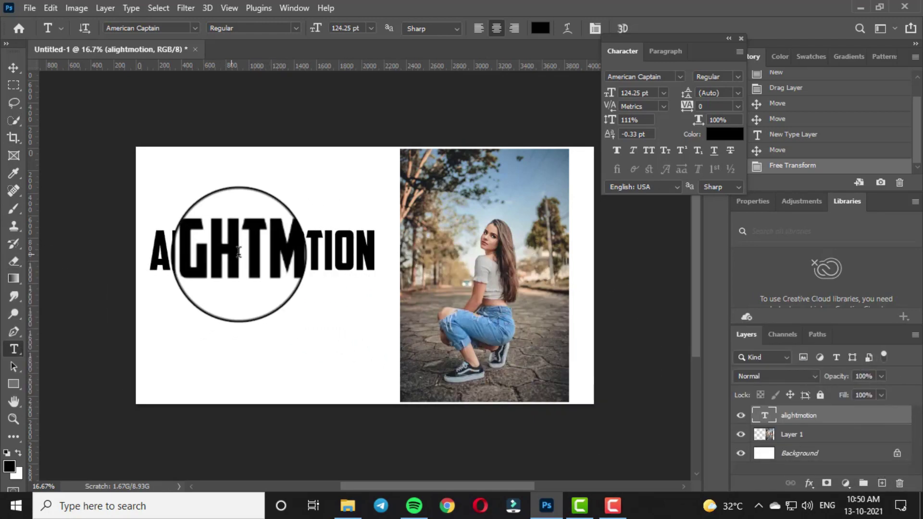
{"action": "left_click", "coordinate": [245, 254]}
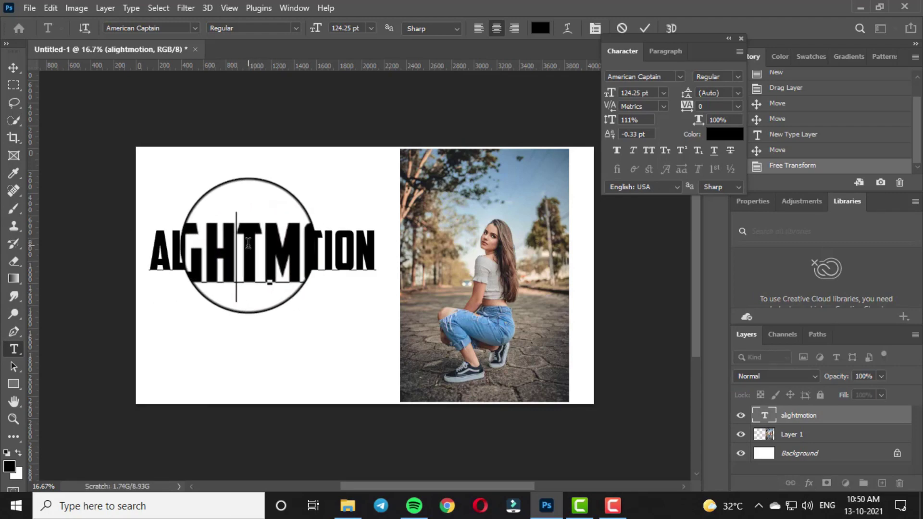
{"action": "double_click", "coordinate": [248, 243]}
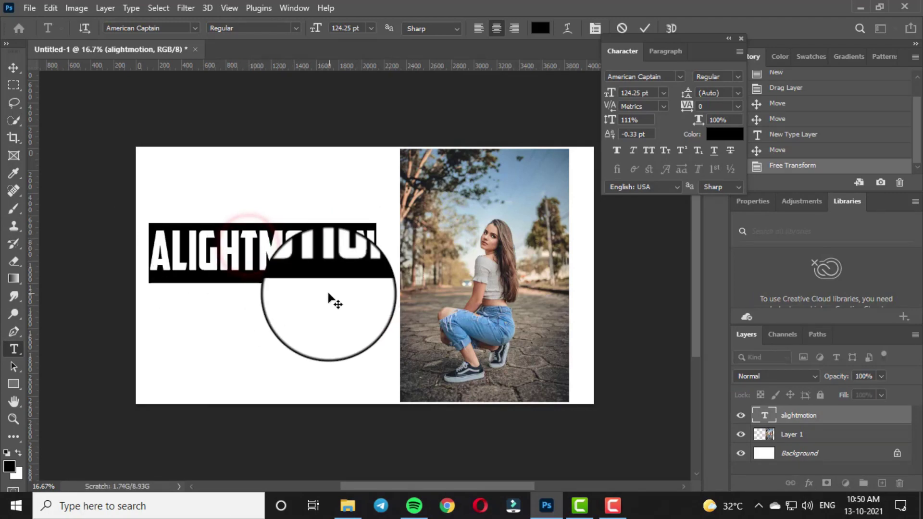
{"action": "key", "text": "BackSpace"}
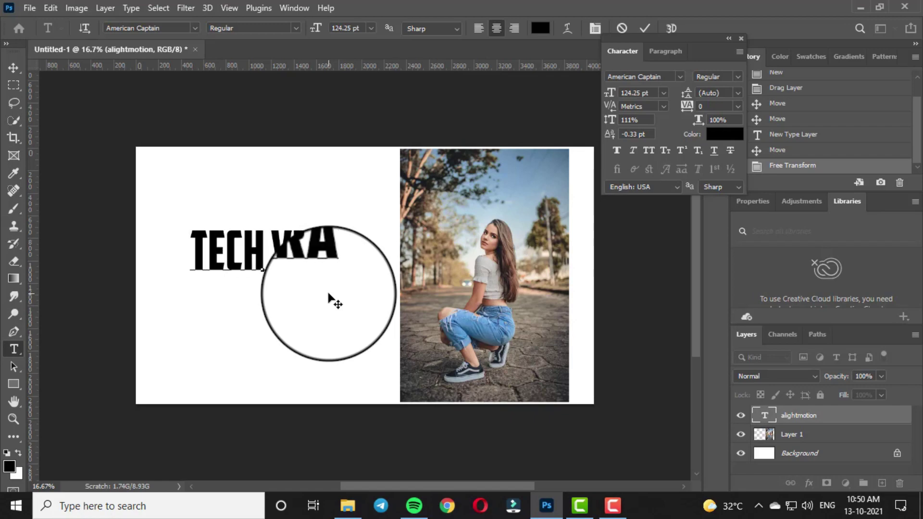
{"action": "left_click", "coordinate": [648, 27]}
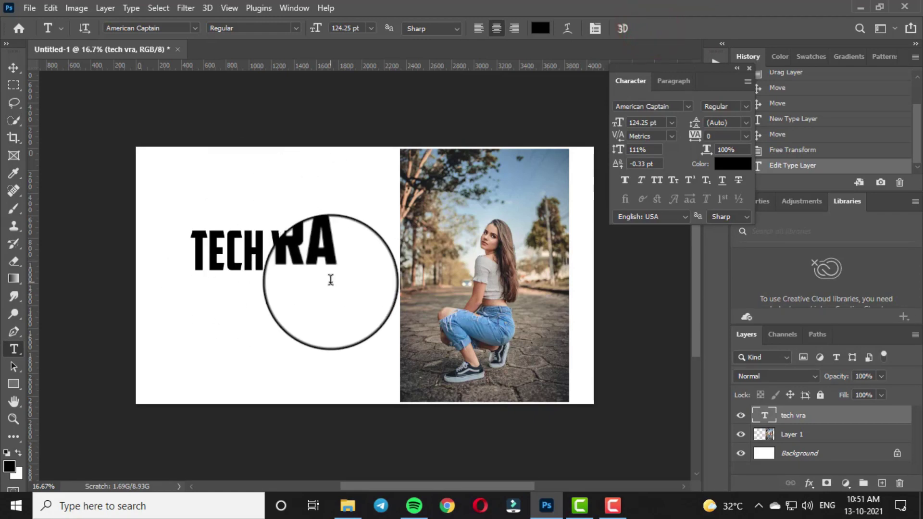
Step: Move the tech vra text slightly down, open and commit its text editing unchanged, and close the Character panel
{"action": "left_click", "coordinate": [13, 69]}
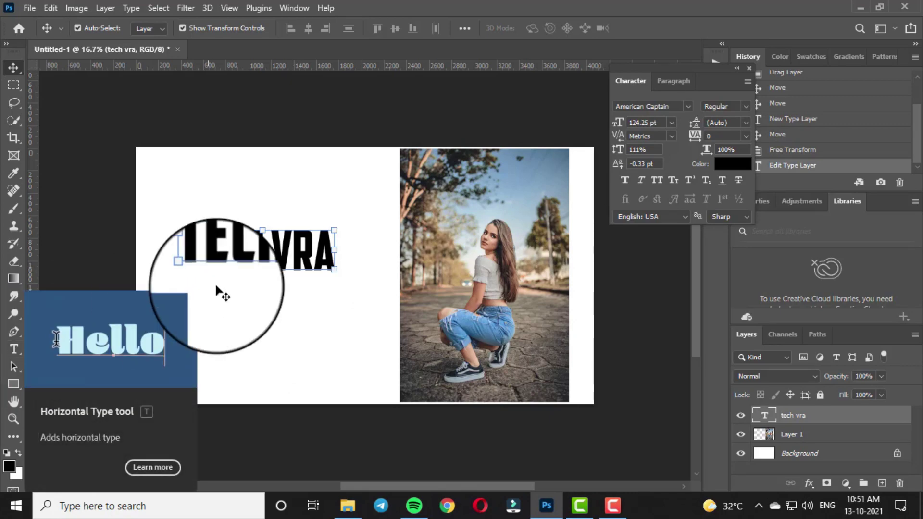
{"action": "mouse_move", "coordinate": [269, 260]}
{"action": "left_mouse_down"}
{"action": "mouse_move", "coordinate": [278, 260]}
{"action": "mouse_move", "coordinate": [267, 275]}
{"action": "left_mouse_up"}
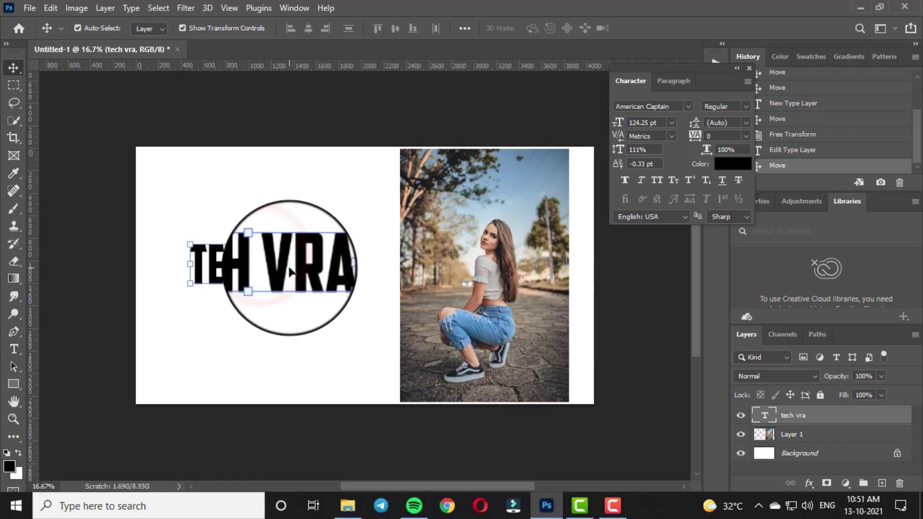
{"action": "double_click", "coordinate": [289, 268]}
{"action": "left_click", "coordinate": [645, 27]}
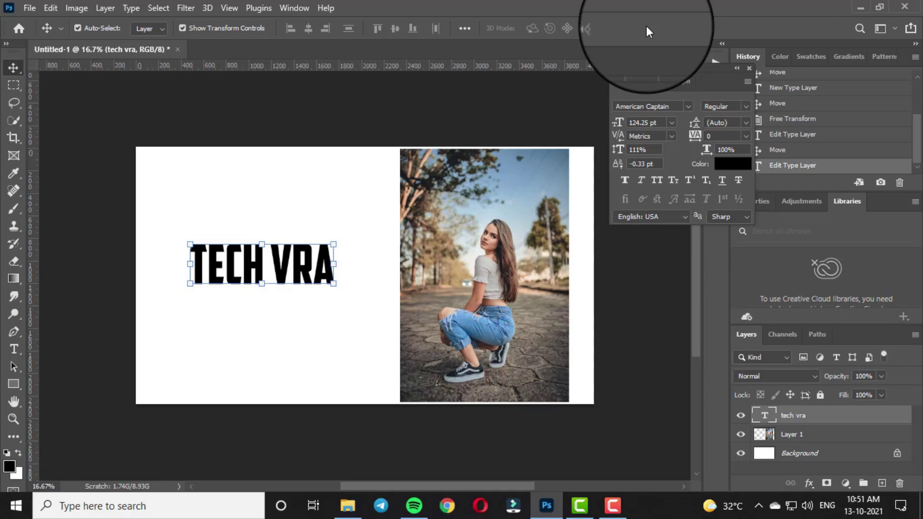
{"action": "left_click", "coordinate": [748, 64]}
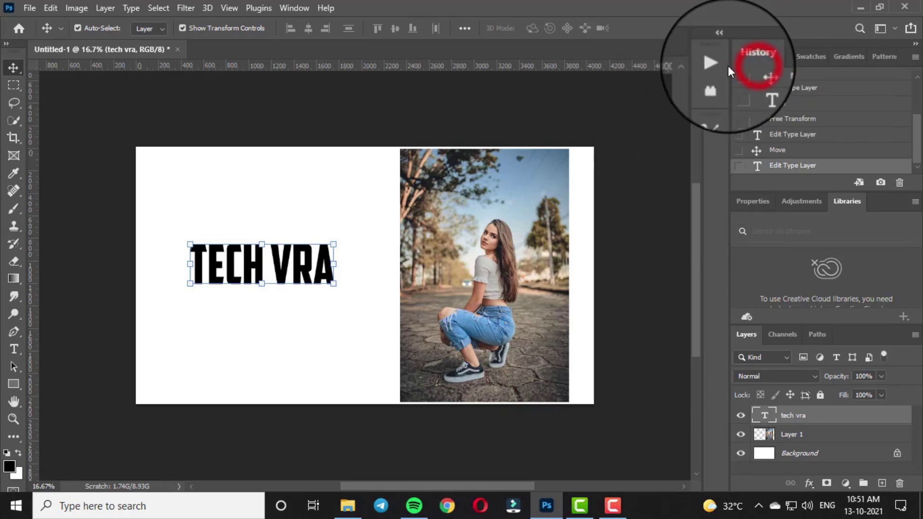
Step: Shift the tech vra text slightly, duplicate its layer with the default name, and place the copy above the original text
{"action": "mouse_move", "coordinate": [297, 269]}
{"action": "left_mouse_down"}
{"action": "mouse_move", "coordinate": [298, 289]}
{"action": "mouse_move", "coordinate": [340, 226]}
{"action": "mouse_move", "coordinate": [296, 248]}
{"action": "mouse_move", "coordinate": [308, 279]}
{"action": "left_mouse_up"}
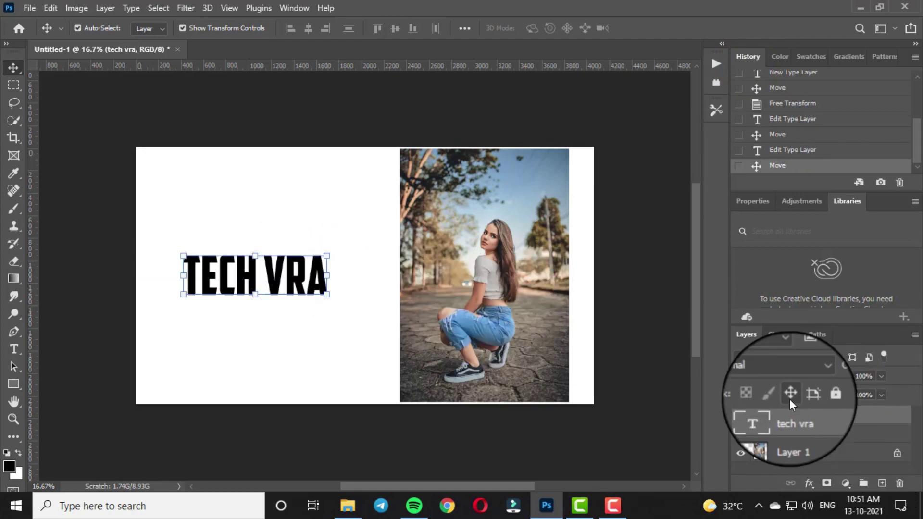
{"action": "right_click", "coordinate": [835, 416]}
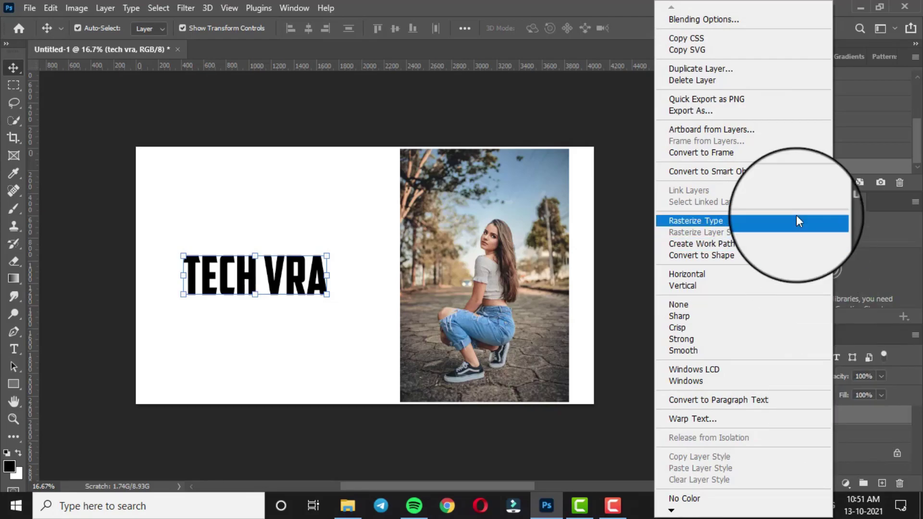
{"action": "left_click", "coordinate": [711, 70]}
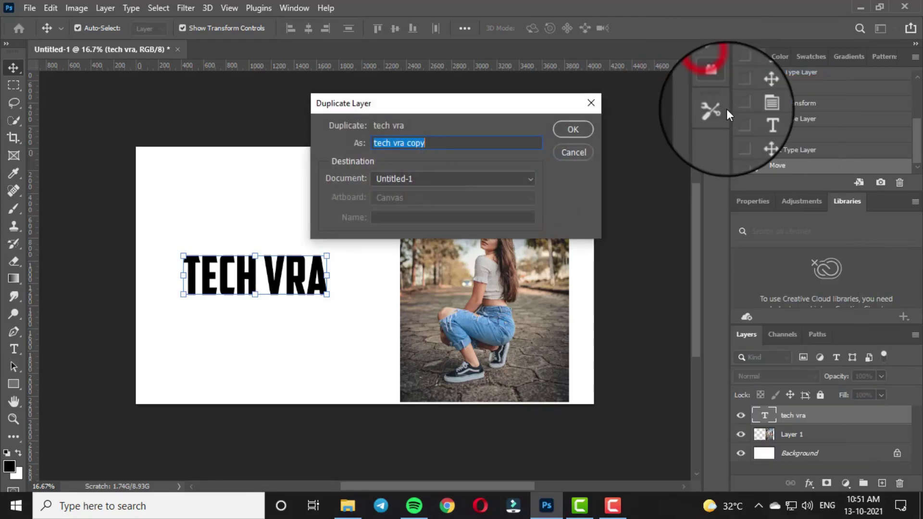
{"action": "left_click", "coordinate": [567, 133]}
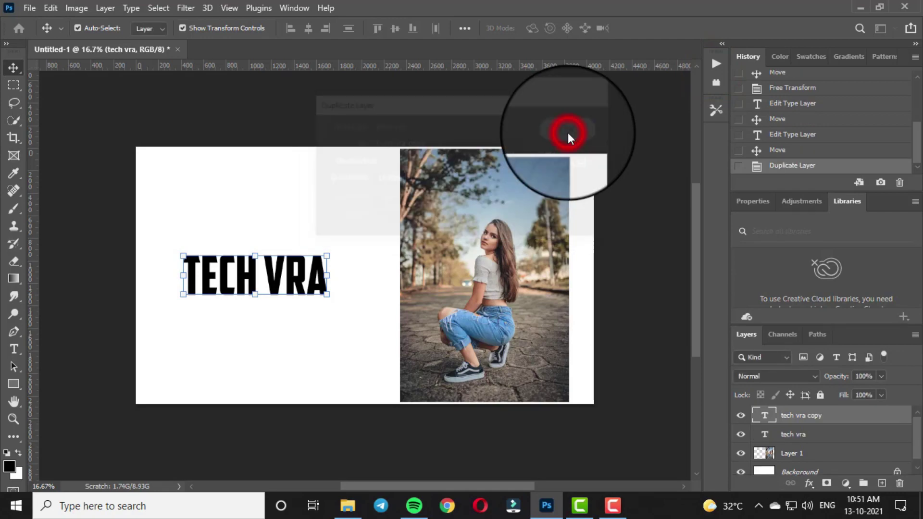
{"action": "left_click_drag", "start_coordinate": [296, 271], "coordinate": [296, 206]}
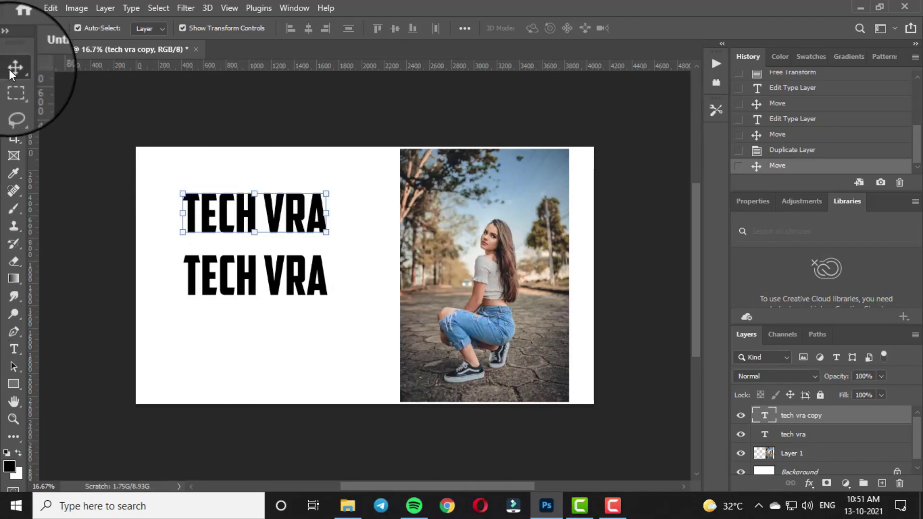
Step: With Auto-Select on, move the tech vra copy below the original text, raise the original, and shift the photo slightly left
{"action": "left_click_drag", "start_coordinate": [301, 210], "coordinate": [311, 366]}
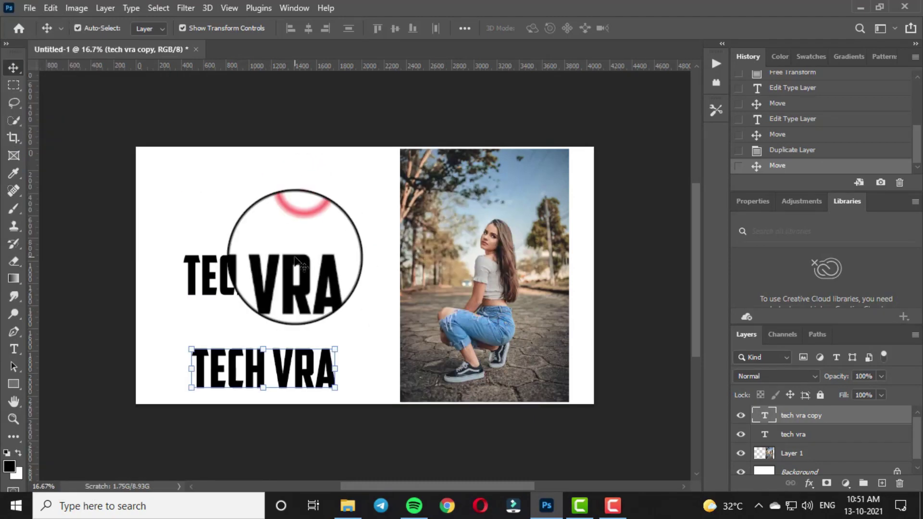
{"action": "left_click_drag", "start_coordinate": [293, 256], "coordinate": [303, 213]}
{"action": "mouse_move", "coordinate": [491, 248]}
{"action": "left_mouse_down"}
{"action": "mouse_move", "coordinate": [408, 247]}
{"action": "mouse_move", "coordinate": [484, 246]}
{"action": "left_mouse_up"}
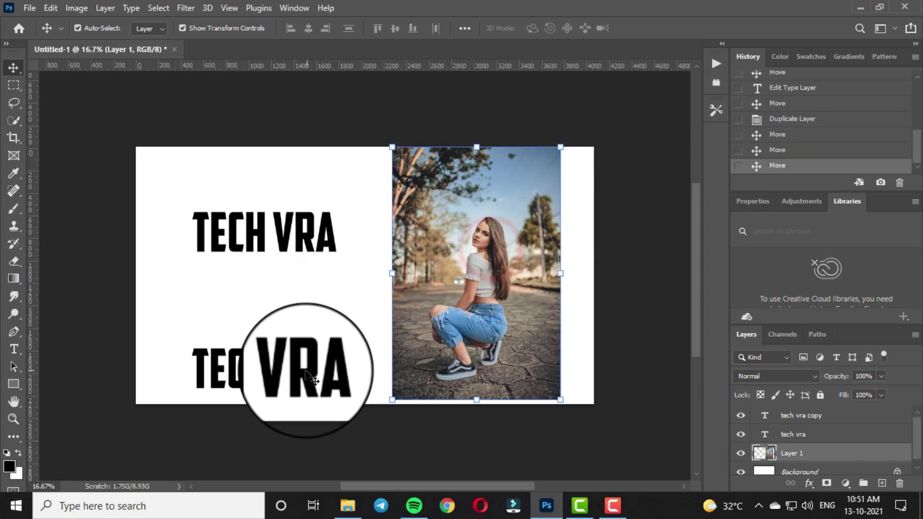
{"action": "left_click_drag", "start_coordinate": [307, 371], "coordinate": [305, 325]}
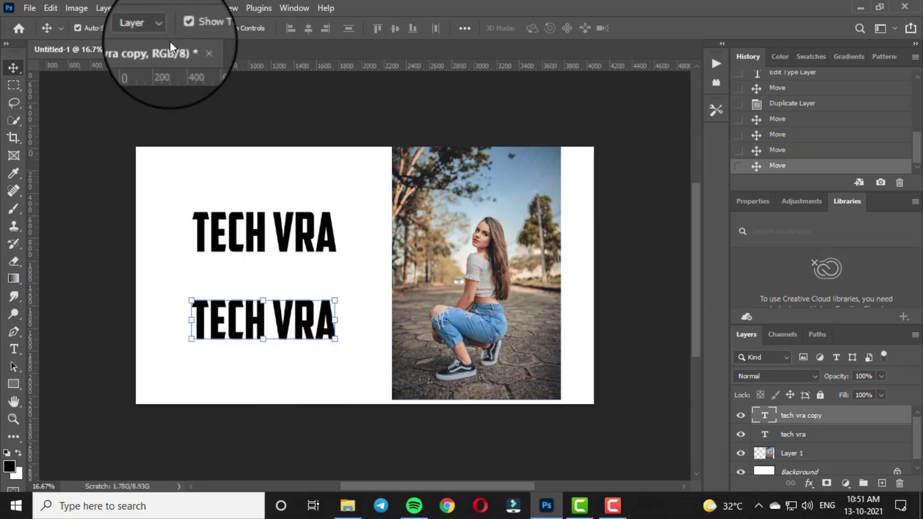
Step: Try moving the texts with Auto-Select off, commit the upper tech vra text unchanged, and turn Auto-Select back on
{"action": "left_click", "coordinate": [77, 28]}
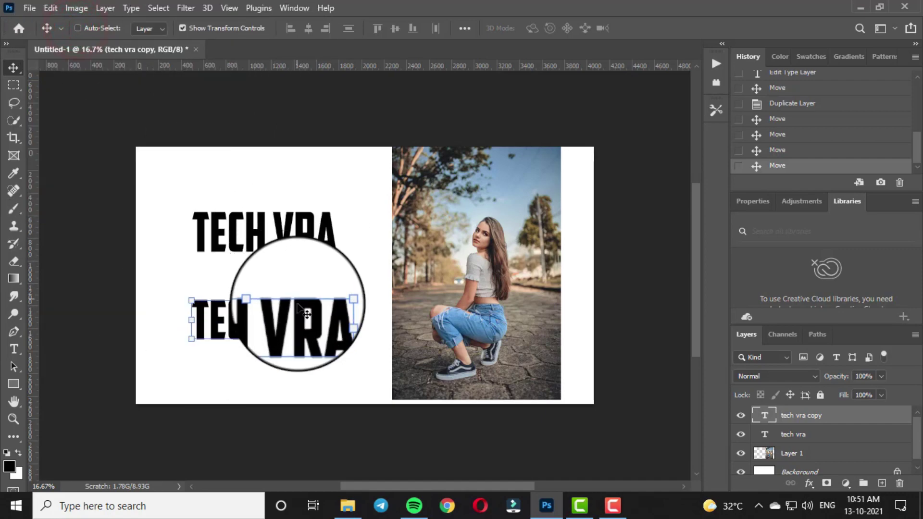
{"action": "left_click_drag", "start_coordinate": [290, 308], "coordinate": [311, 325]}
{"action": "left_click", "coordinate": [310, 227]}
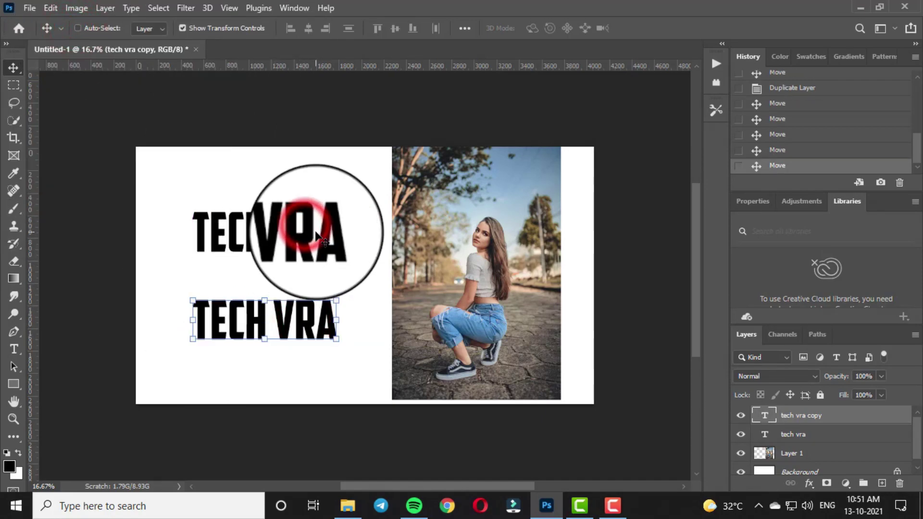
{"action": "double_click", "coordinate": [313, 232]}
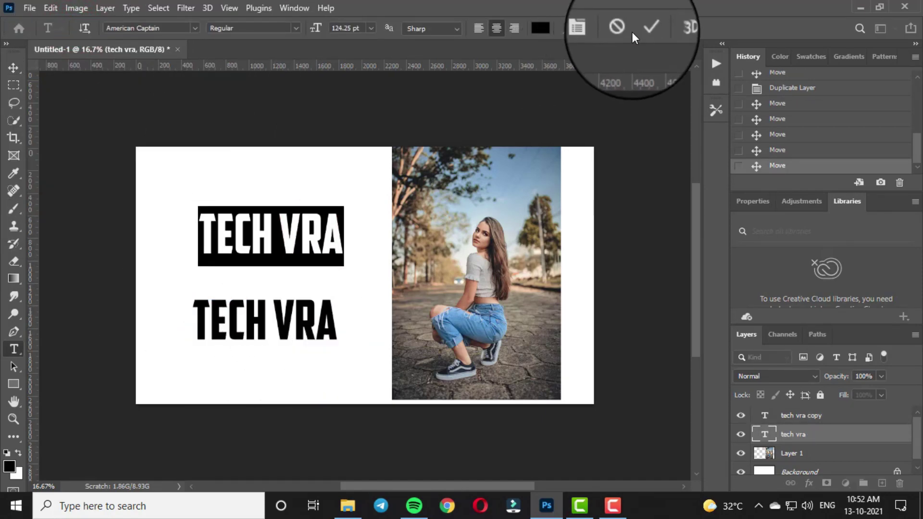
{"action": "left_click", "coordinate": [647, 28]}
{"action": "key", "text": "v"}
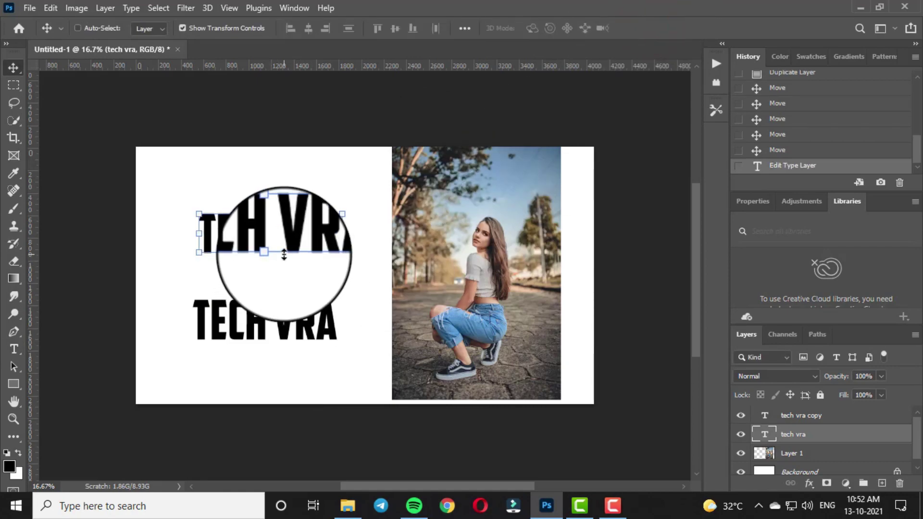
{"action": "left_click", "coordinate": [77, 28]}
Step: Reposition both tech vra texts and the photo, delete the upper text's layer, and undo the deletion
{"action": "left_click_drag", "start_coordinate": [303, 328], "coordinate": [308, 311]}
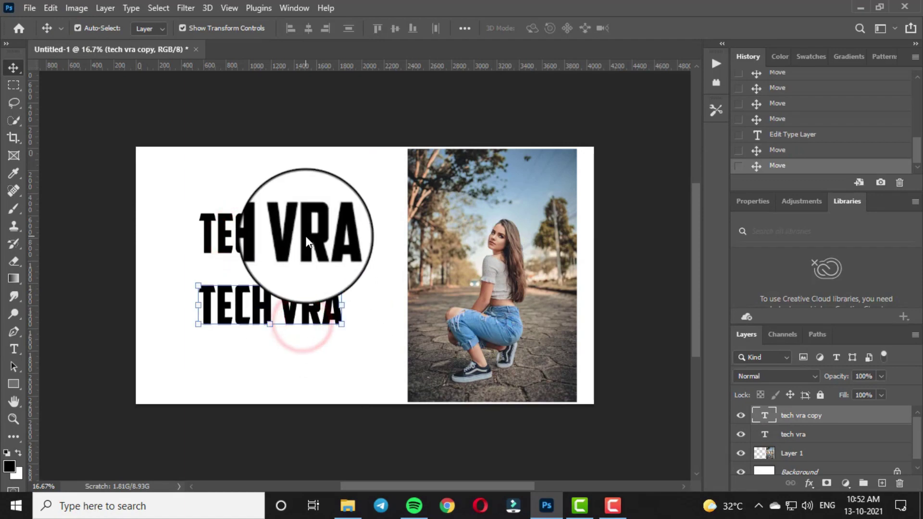
{"action": "mouse_move", "coordinate": [291, 231]}
{"action": "left_mouse_down"}
{"action": "mouse_move", "coordinate": [286, 244]}
{"action": "mouse_move", "coordinate": [290, 237]}
{"action": "left_mouse_up"}
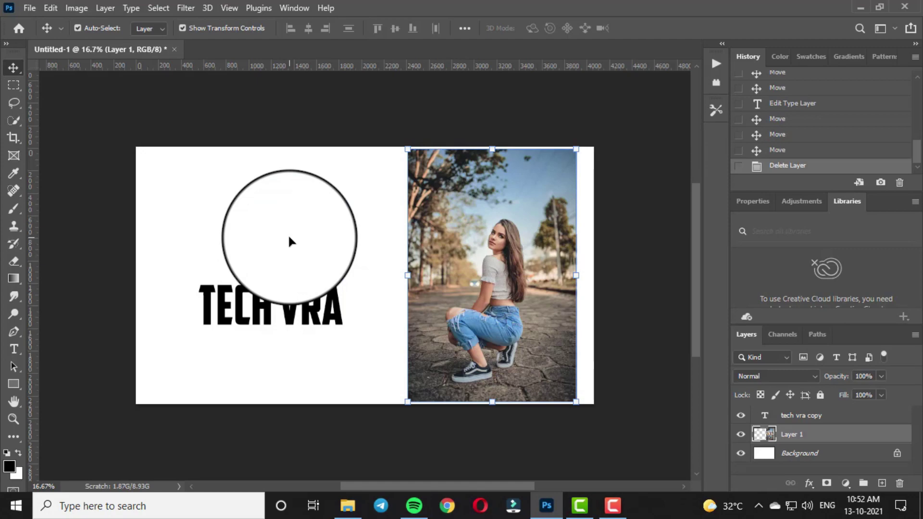
{"action": "key", "text": "ctrl+z"}
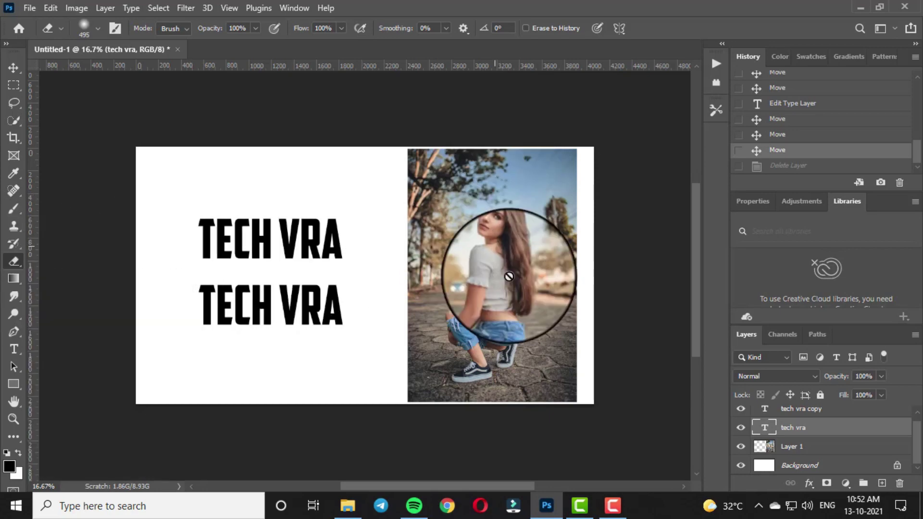
Step: Select Layer 1 and erase across the upper half of the photo with the soft 495 px eraser
{"action": "left_click", "coordinate": [799, 446]}
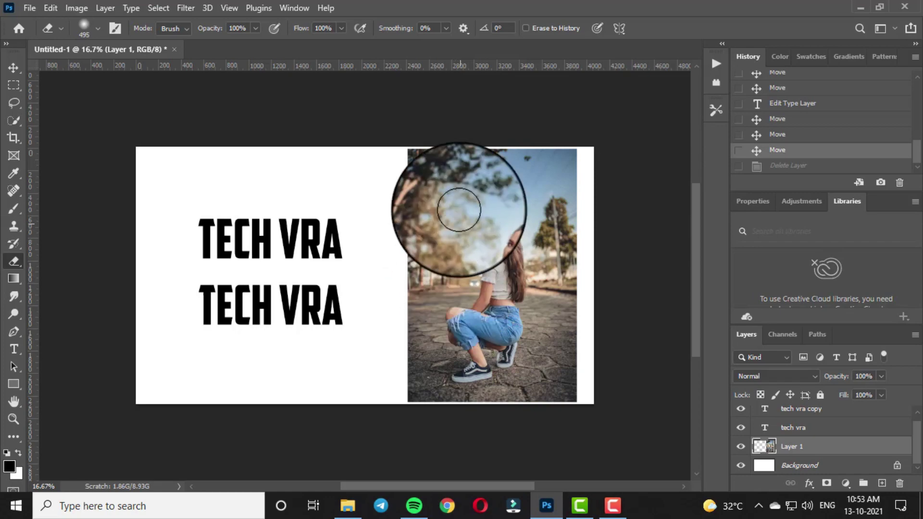
{"action": "mouse_move", "coordinate": [443, 178]}
{"action": "left_mouse_down"}
{"action": "mouse_move", "coordinate": [412, 209]}
{"action": "mouse_move", "coordinate": [488, 203]}
{"action": "mouse_move", "coordinate": [545, 219]}
{"action": "mouse_move", "coordinate": [571, 266]}
{"action": "mouse_move", "coordinate": [555, 321]}
{"action": "mouse_move", "coordinate": [416, 301]}
{"action": "mouse_move", "coordinate": [524, 266]}
{"action": "mouse_move", "coordinate": [525, 286]}
{"action": "mouse_move", "coordinate": [437, 278]}
{"action": "mouse_move", "coordinate": [433, 248]}
{"action": "mouse_move", "coordinate": [499, 214]}
{"action": "mouse_move", "coordinate": [559, 261]}
{"action": "mouse_move", "coordinate": [520, 301]}
{"action": "left_mouse_up"}
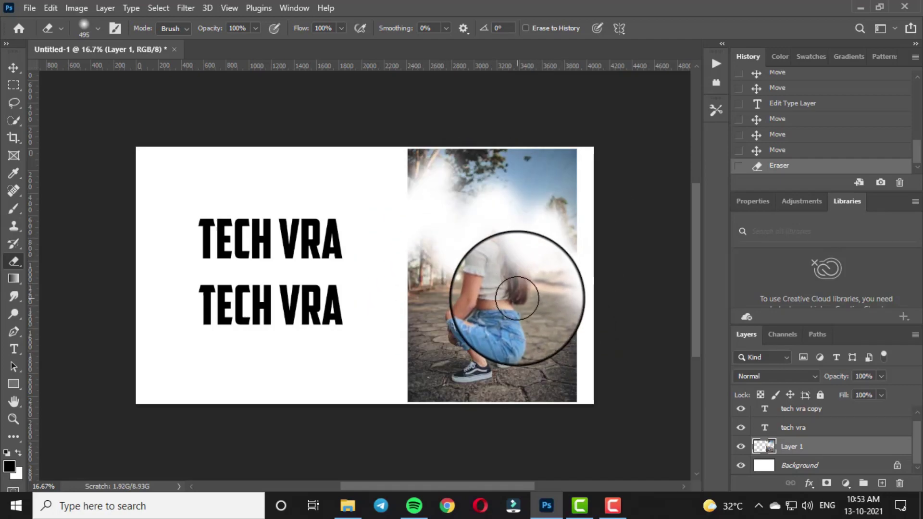
Step: Set the eraser hardness to 100%, view the other eraser tools, and try 0% hardness at 495 px
{"action": "right_click", "coordinate": [517, 298]}
{"action": "left_click", "coordinate": [590, 310]}
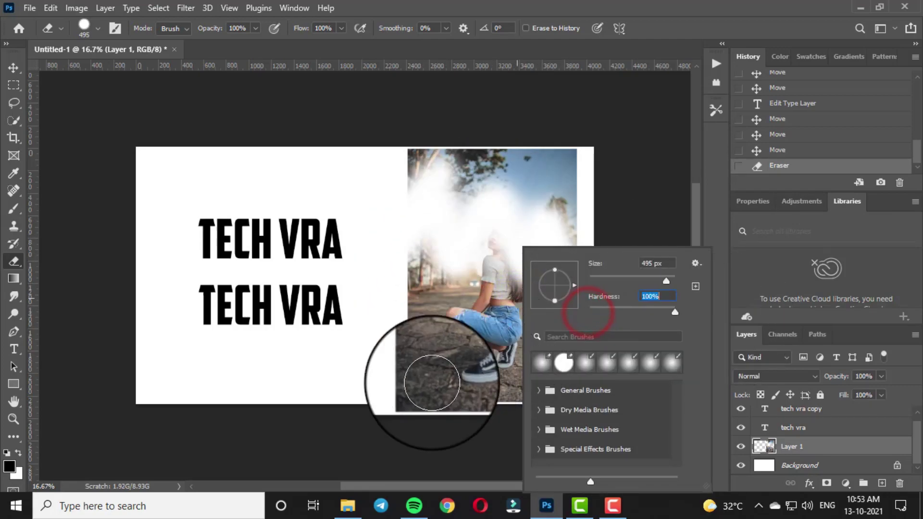
{"action": "right_click", "coordinate": [13, 261]}
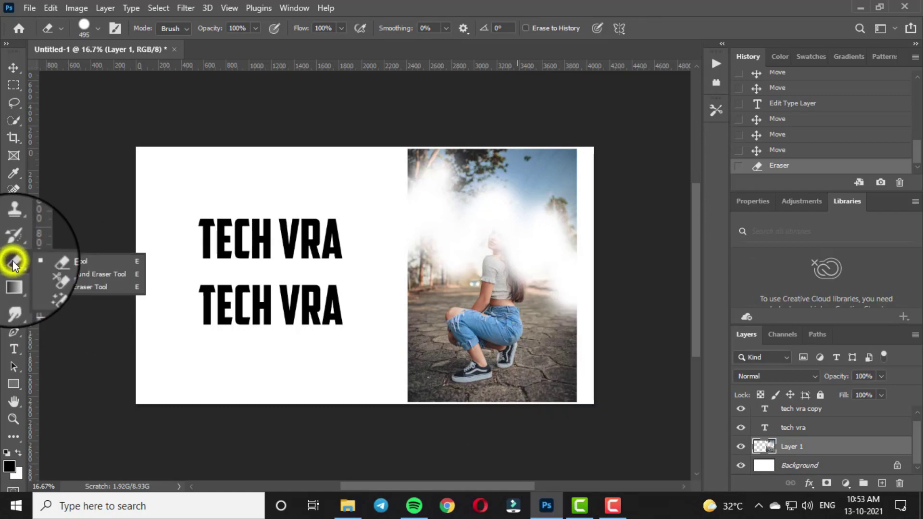
{"action": "left_click", "coordinate": [14, 262]}
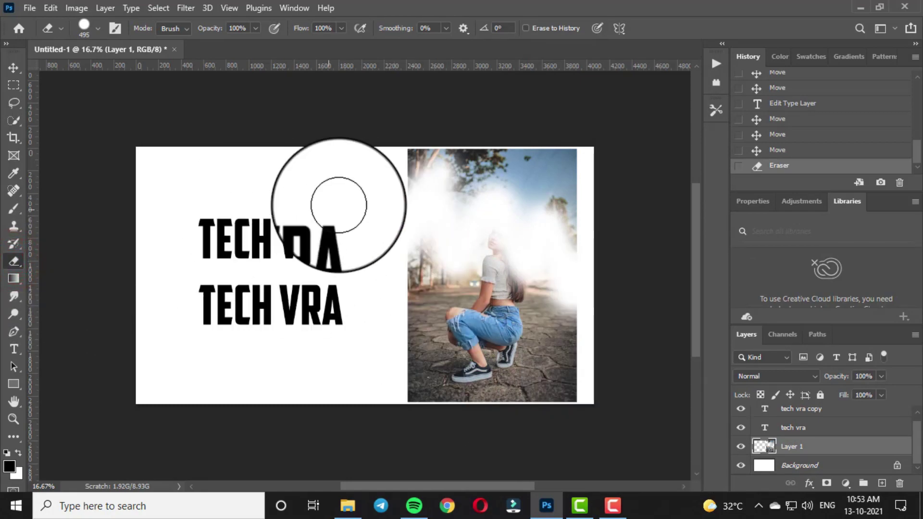
{"action": "right_click", "coordinate": [354, 207]}
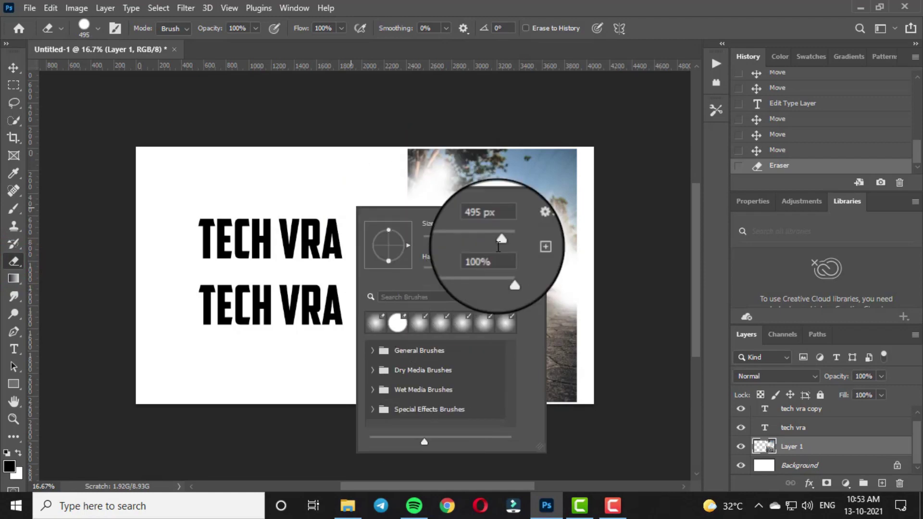
{"action": "left_click", "coordinate": [509, 272]}
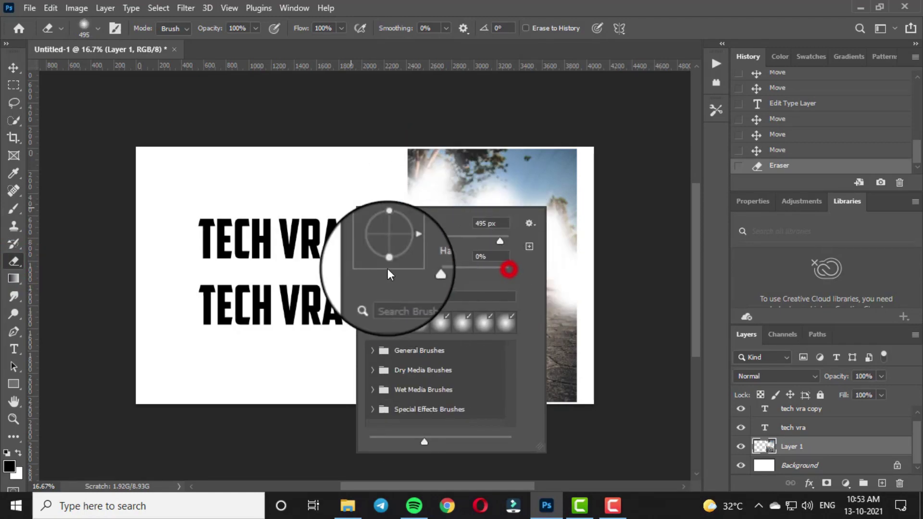
Step: Erase the top, bottom and left edges of the photo with a hard 495 px eraser
{"action": "left_click", "coordinate": [402, 172]}
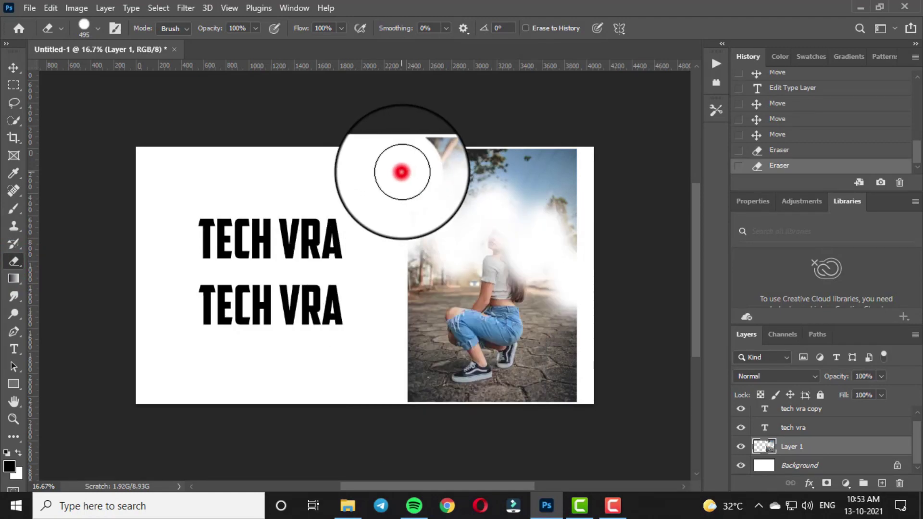
{"action": "left_click", "coordinate": [426, 171]}
{"action": "left_click", "coordinate": [479, 172]}
{"action": "left_click", "coordinate": [556, 169]}
{"action": "left_click_drag", "start_coordinate": [508, 166], "coordinate": [625, 165]}
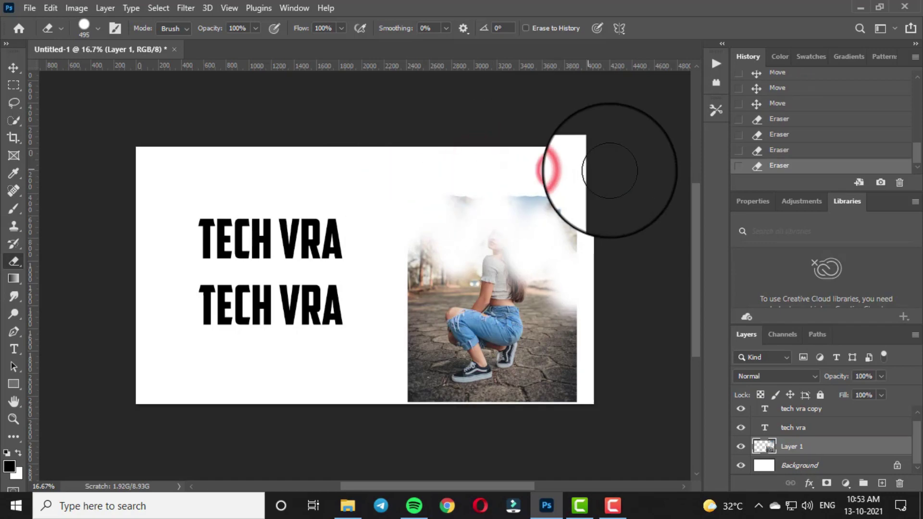
{"action": "left_click_drag", "start_coordinate": [573, 388], "coordinate": [405, 374]}
{"action": "left_click_drag", "start_coordinate": [392, 255], "coordinate": [392, 351]}
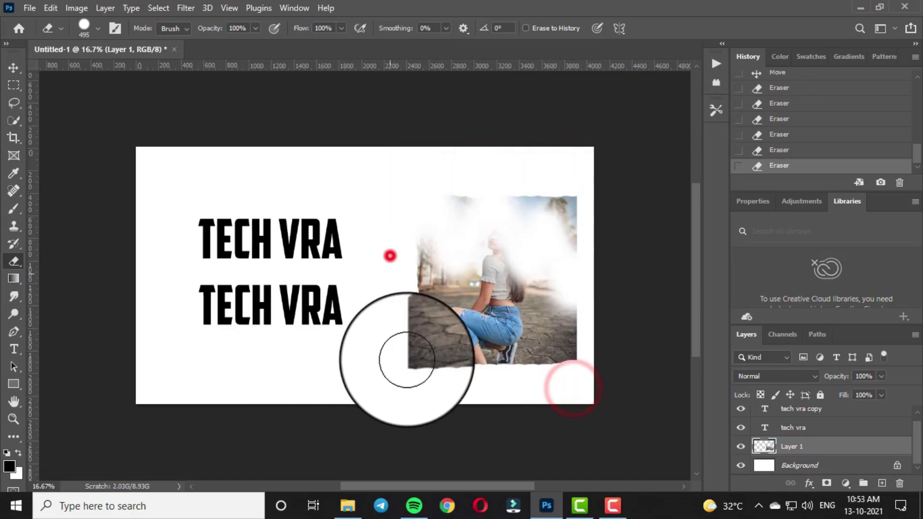
Step: Step back in the history to the last Move state, undoing all eraser strokes on the photo
{"action": "scroll", "coordinate": [831, 155], "scroll_direction": "up", "scroll_amount": 3}
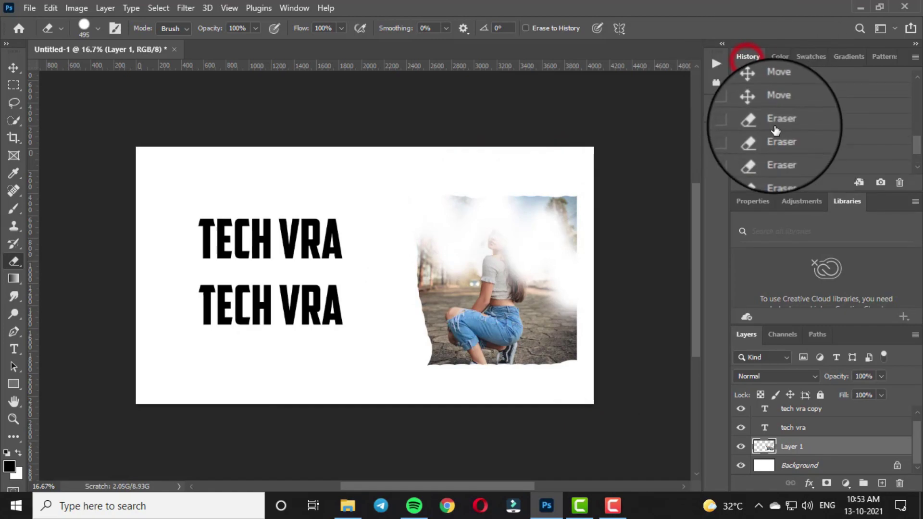
{"action": "left_click", "coordinate": [785, 123]}
{"action": "left_click", "coordinate": [783, 106]}
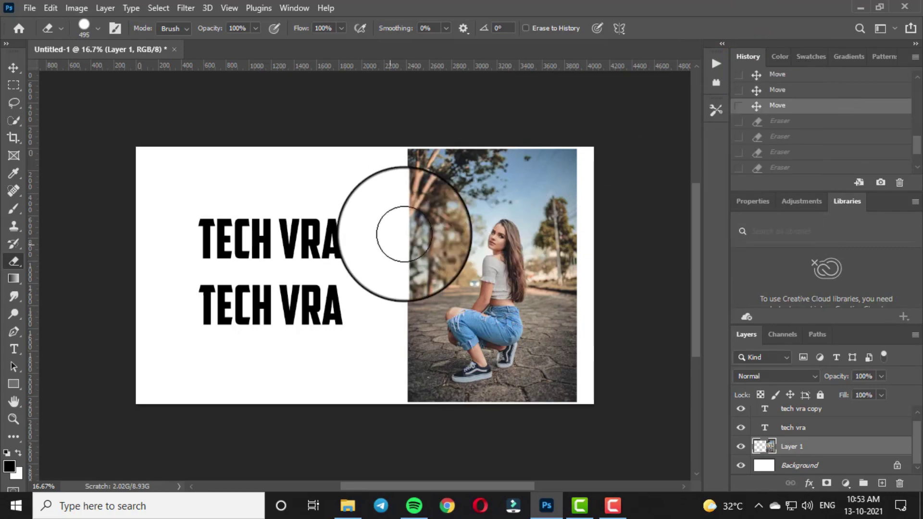
Step: Set the eraser to 1102 px with 0% hardness and erase around the photo's edges for a soft fade
{"action": "right_click", "coordinate": [451, 213]}
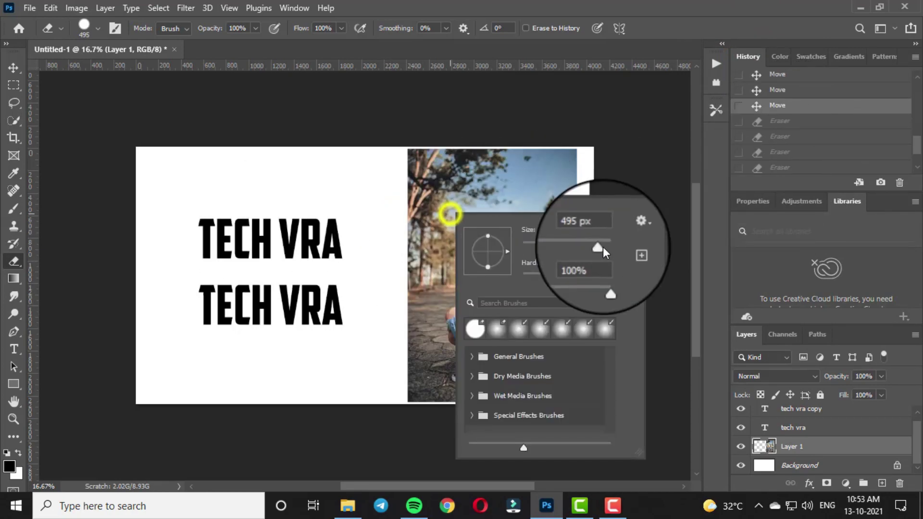
{"action": "left_click_drag", "start_coordinate": [604, 276], "coordinate": [487, 289]}
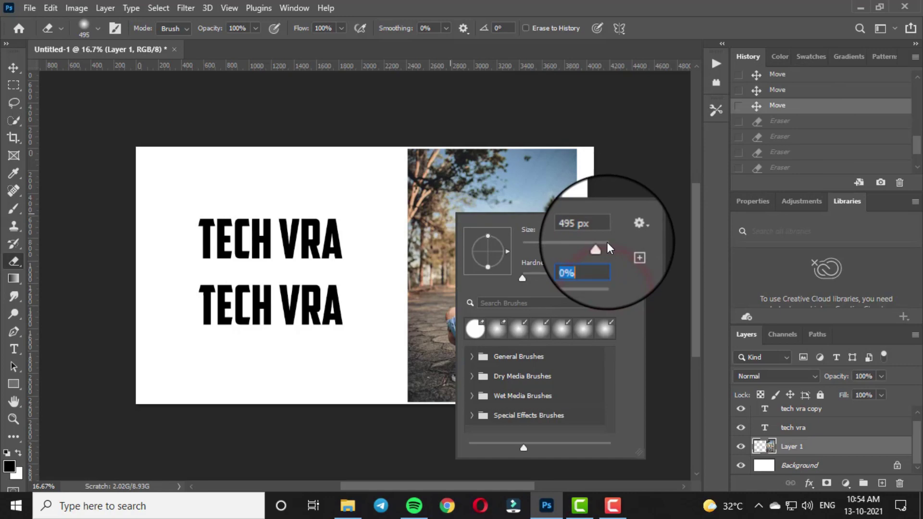
{"action": "left_click_drag", "start_coordinate": [599, 247], "coordinate": [601, 250]}
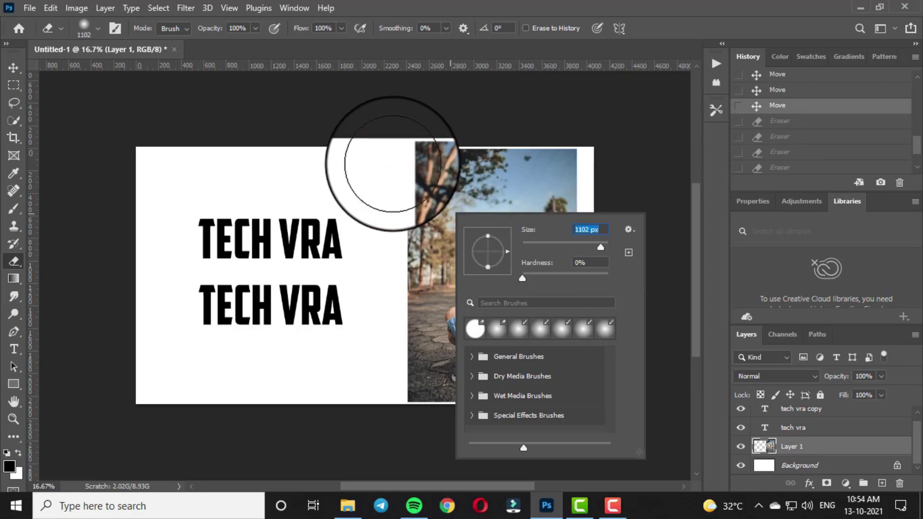
{"action": "left_click", "coordinate": [360, 148]}
{"action": "mouse_move", "coordinate": [337, 122]}
{"action": "left_mouse_down"}
{"action": "mouse_move", "coordinate": [318, 128]}
{"action": "mouse_move", "coordinate": [556, 122]}
{"action": "mouse_move", "coordinate": [583, 132]}
{"action": "mouse_move", "coordinate": [616, 167]}
{"action": "mouse_move", "coordinate": [635, 265]}
{"action": "mouse_move", "coordinate": [625, 297]}
{"action": "mouse_move", "coordinate": [609, 229]}
{"action": "mouse_move", "coordinate": [618, 340]}
{"action": "mouse_move", "coordinate": [601, 409]}
{"action": "mouse_move", "coordinate": [617, 355]}
{"action": "mouse_move", "coordinate": [614, 222]}
{"action": "mouse_move", "coordinate": [607, 399]}
{"action": "mouse_move", "coordinate": [546, 450]}
{"action": "mouse_move", "coordinate": [436, 450]}
{"action": "mouse_move", "coordinate": [349, 422]}
{"action": "mouse_move", "coordinate": [388, 445]}
{"action": "mouse_move", "coordinate": [363, 406]}
{"action": "mouse_move", "coordinate": [378, 360]}
{"action": "left_mouse_up"}
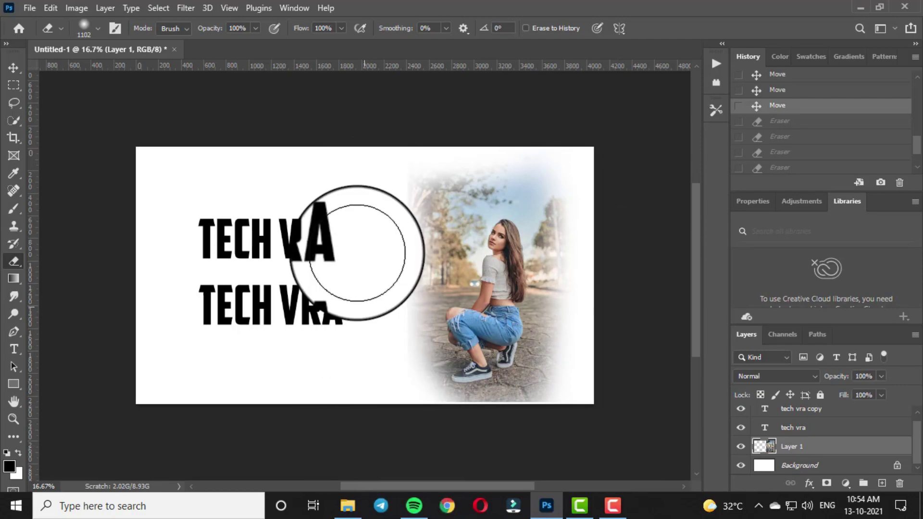
{"action": "mouse_move", "coordinate": [491, 431]}
{"action": "left_mouse_down"}
{"action": "mouse_move", "coordinate": [586, 389]}
{"action": "mouse_move", "coordinate": [604, 349]}
{"action": "left_mouse_up"}
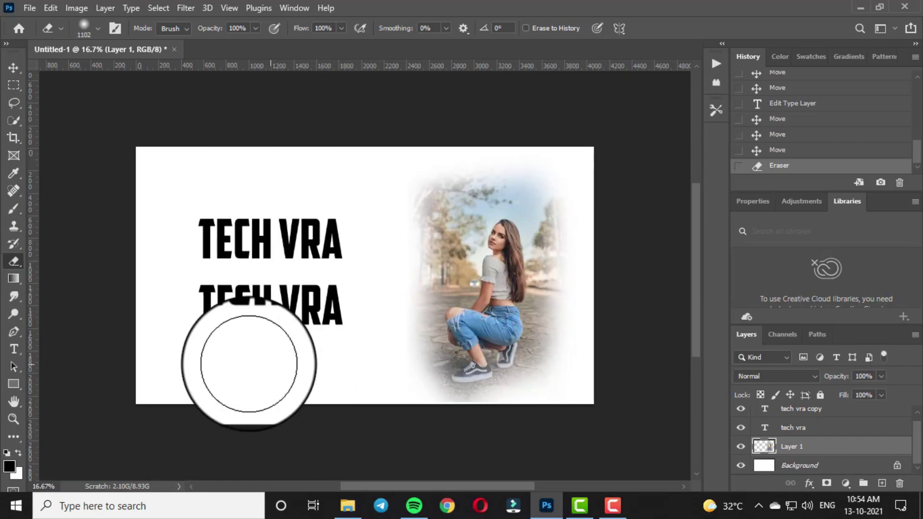
Step: Zoom in to 25% on the faded photo and view the tools grouped with the Move tool
{"action": "left_click", "coordinate": [13, 419]}
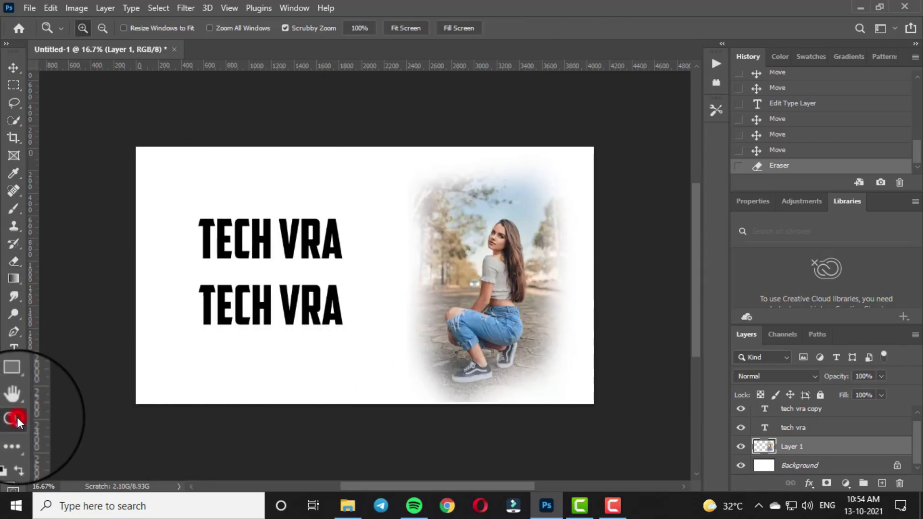
{"action": "left_click", "coordinate": [482, 282]}
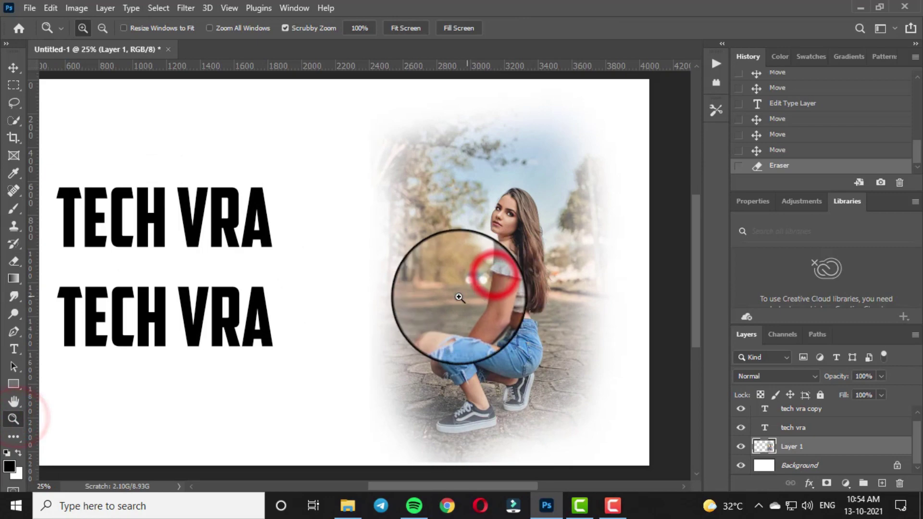
{"action": "left_click", "coordinate": [13, 261]}
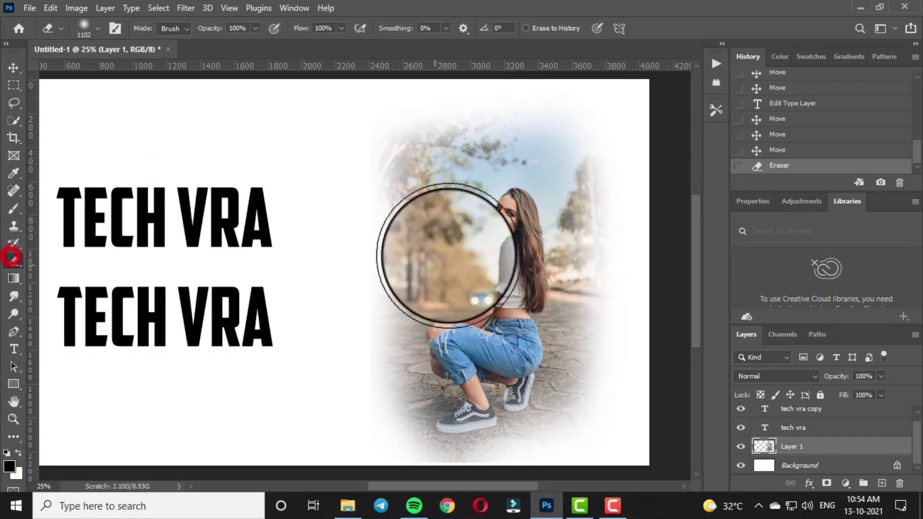
{"action": "left_click", "coordinate": [14, 69]}
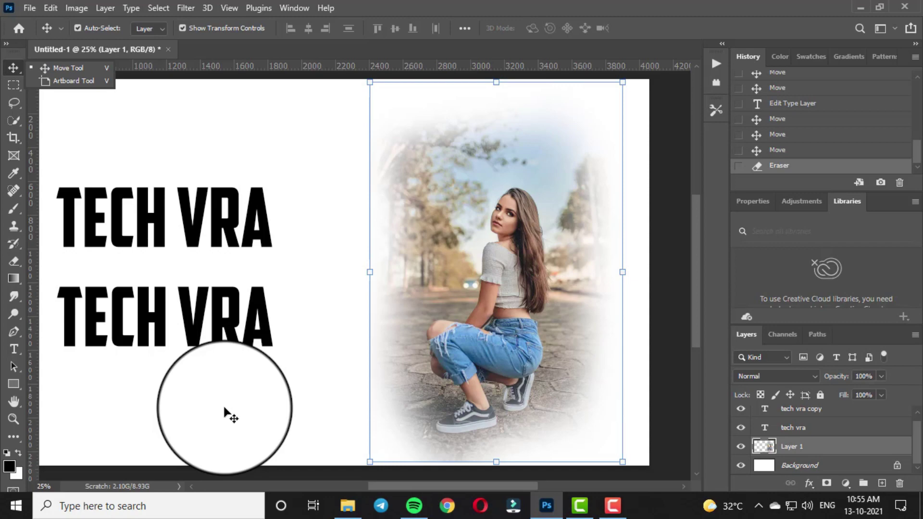
{"action": "left_click", "coordinate": [13, 120]}
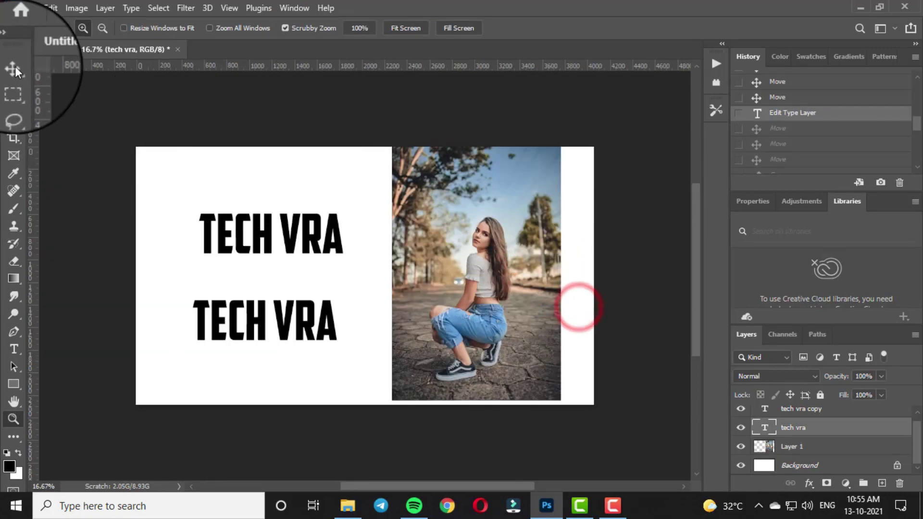
Step: Move the photo slightly right and down, and select the woman from head to knees with the Quick Selection tool
{"action": "left_click", "coordinate": [13, 67]}
{"action": "left_click_drag", "start_coordinate": [447, 265], "coordinate": [446, 247]}
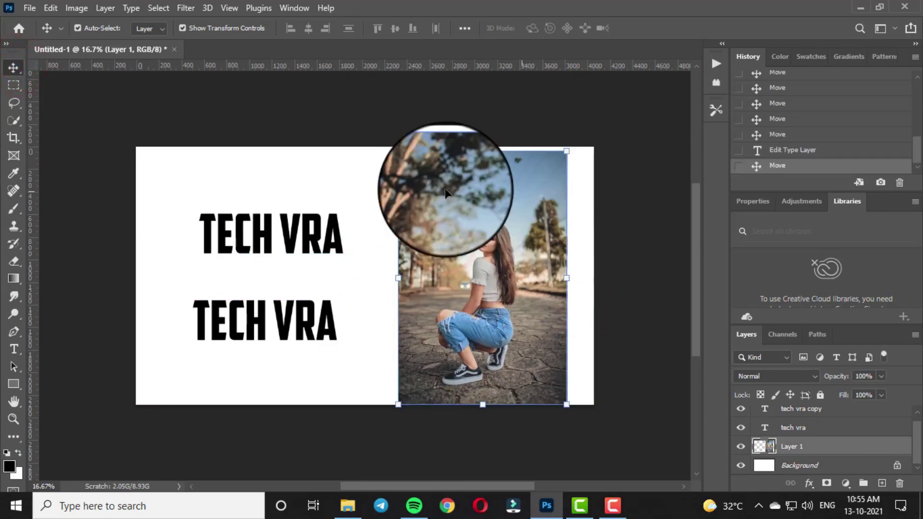
{"action": "left_click", "coordinate": [14, 120]}
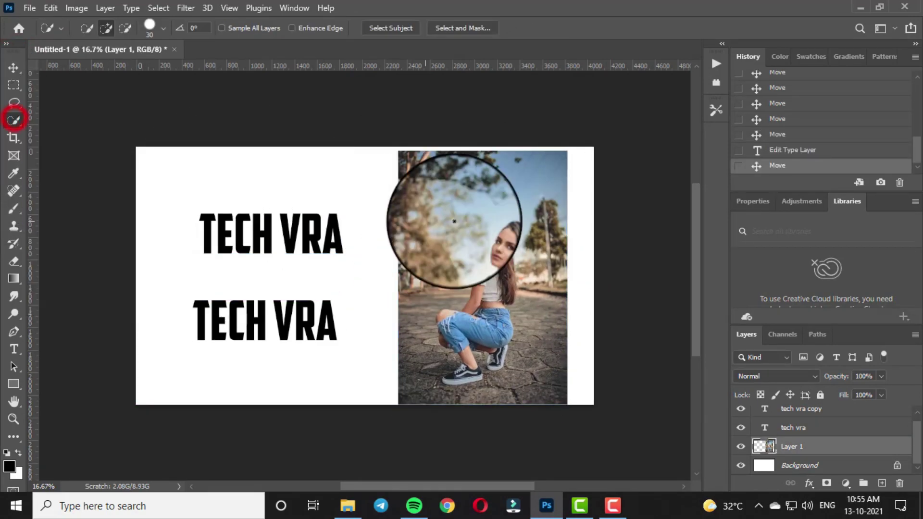
{"action": "left_click_drag", "start_coordinate": [490, 226], "coordinate": [492, 329]}
{"action": "left_click_drag", "start_coordinate": [494, 269], "coordinate": [472, 325]}
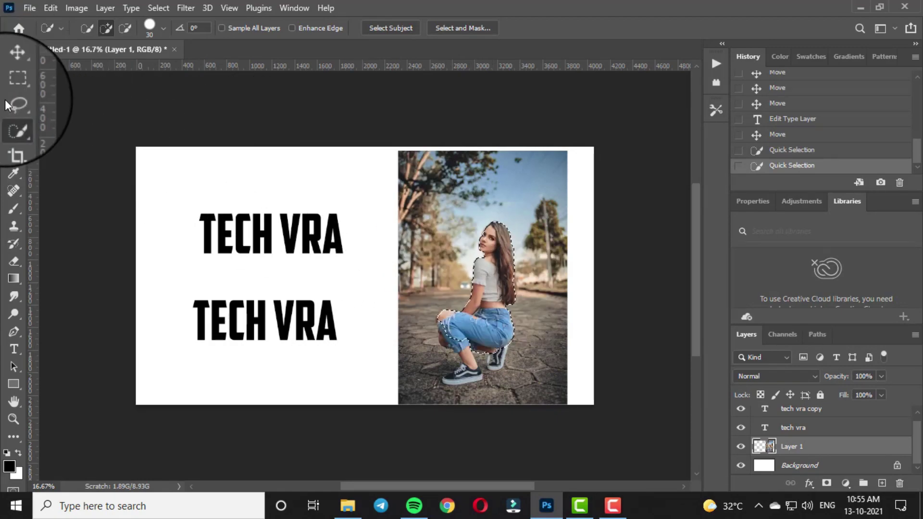
Step: Try moving the selected woman up and to the left within the photo, and undo the move
{"action": "left_click", "coordinate": [13, 68]}
{"action": "mouse_move", "coordinate": [492, 291]}
{"action": "left_mouse_down"}
{"action": "mouse_move", "coordinate": [378, 288]}
{"action": "mouse_move", "coordinate": [392, 308]}
{"action": "mouse_move", "coordinate": [433, 240]}
{"action": "mouse_move", "coordinate": [473, 231]}
{"action": "mouse_move", "coordinate": [452, 255]}
{"action": "left_mouse_up"}
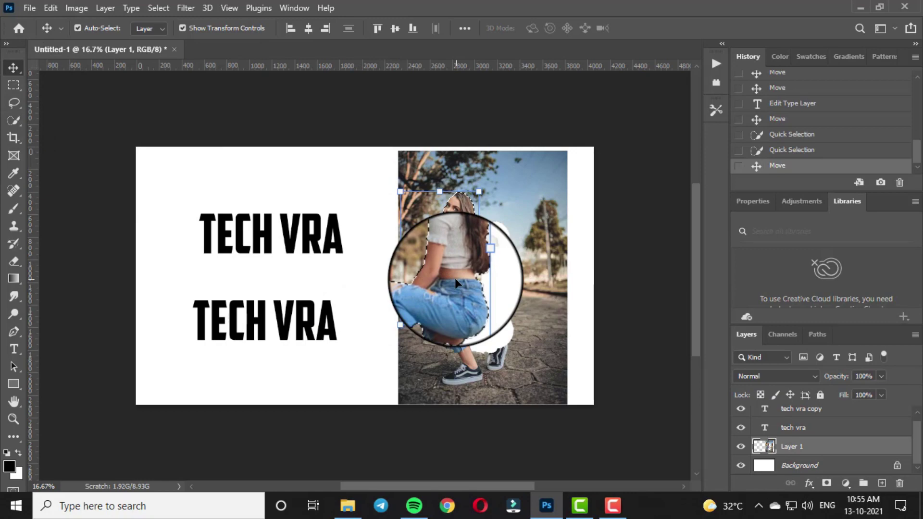
{"action": "key", "text": "ctrl+z"}
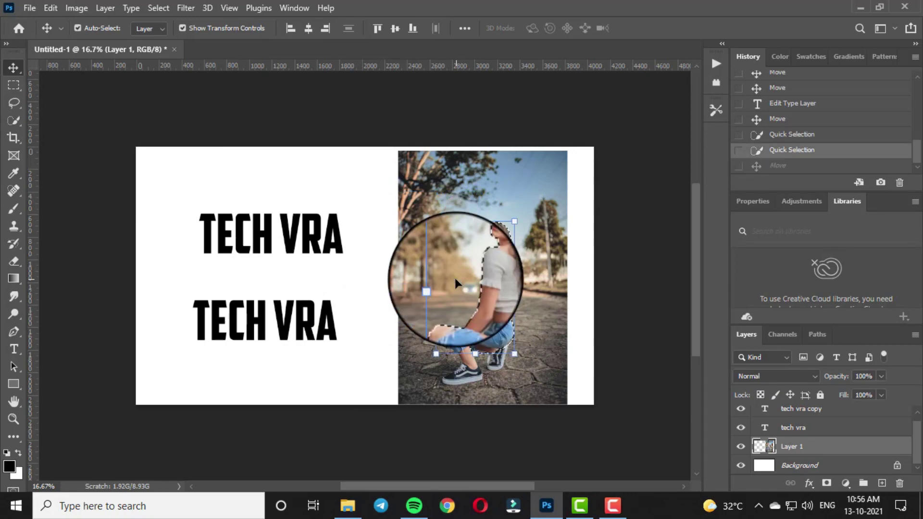